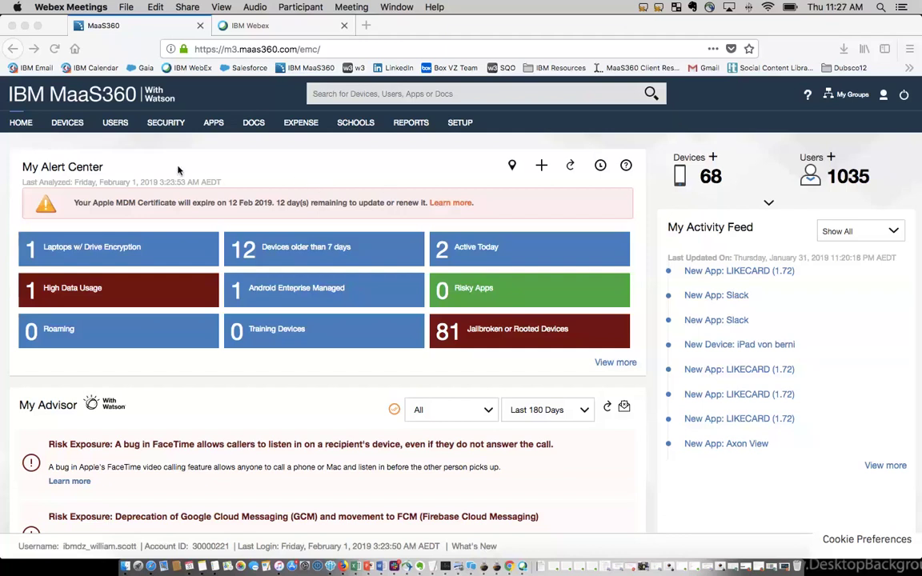
# Expand My Alert Center on the home page to view all of its alert tiles
pyautogui.click(74, 150)
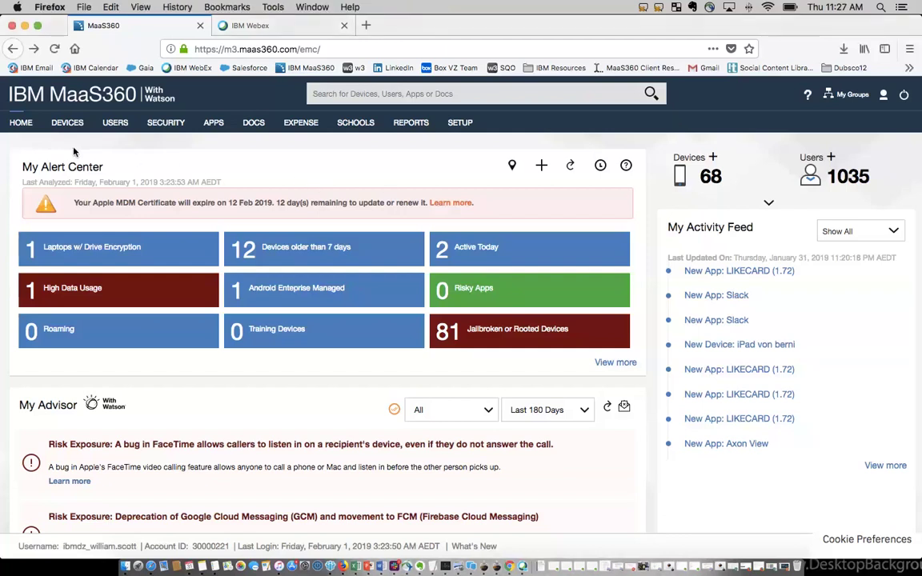
pyautogui.moveTo(71, 128)
pyautogui.moveTo(22, 165); pyautogui.dragTo(100, 167)
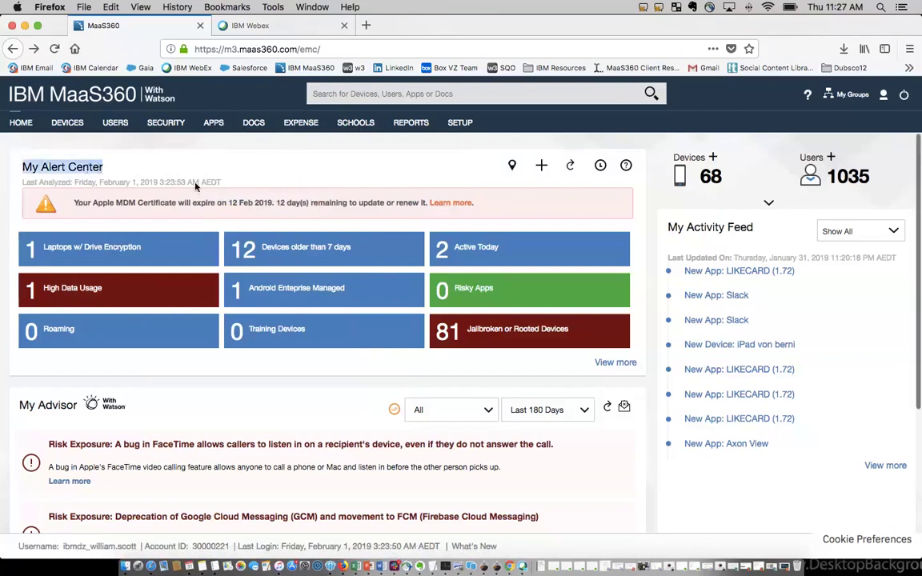
pyautogui.click(616, 362)
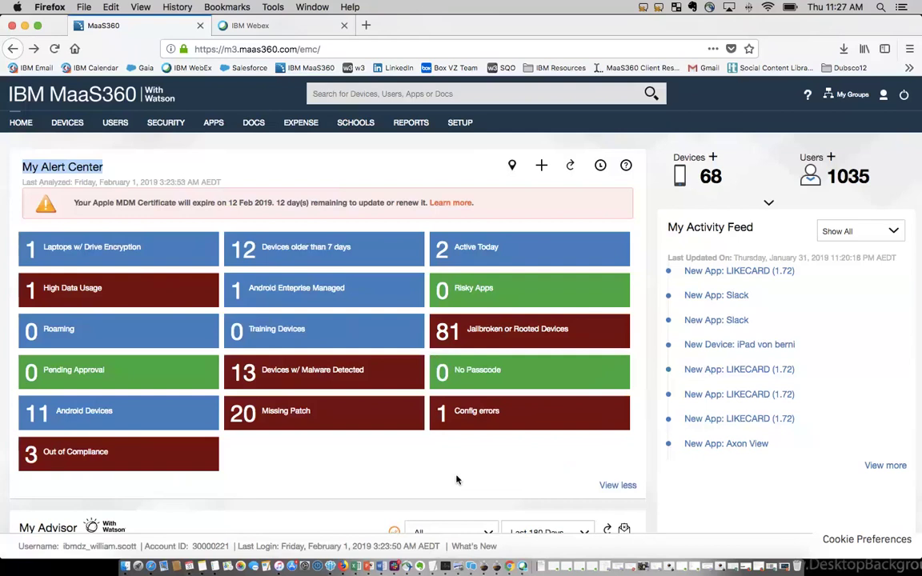
pyautogui.moveTo(150, 414)
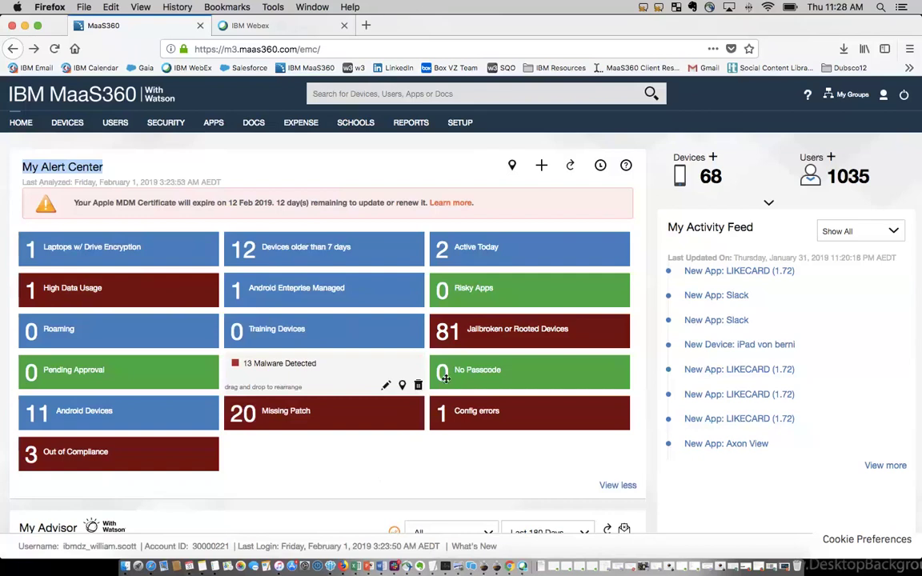
# Move the Active Today alert tile to the position directly after Devices w/ Malware Detected
pyautogui.moveTo(484, 386)
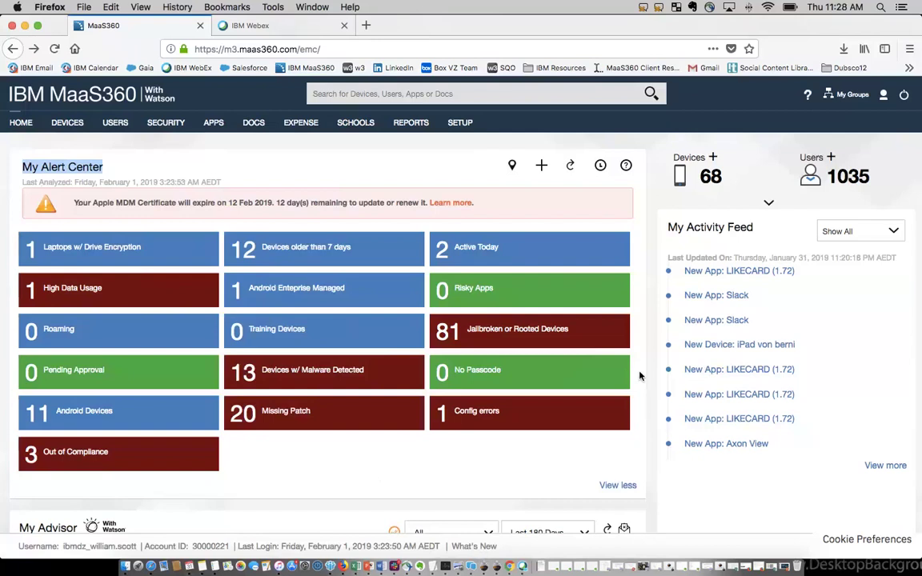
pyautogui.moveTo(590, 366)
pyautogui.moveTo(576, 284)
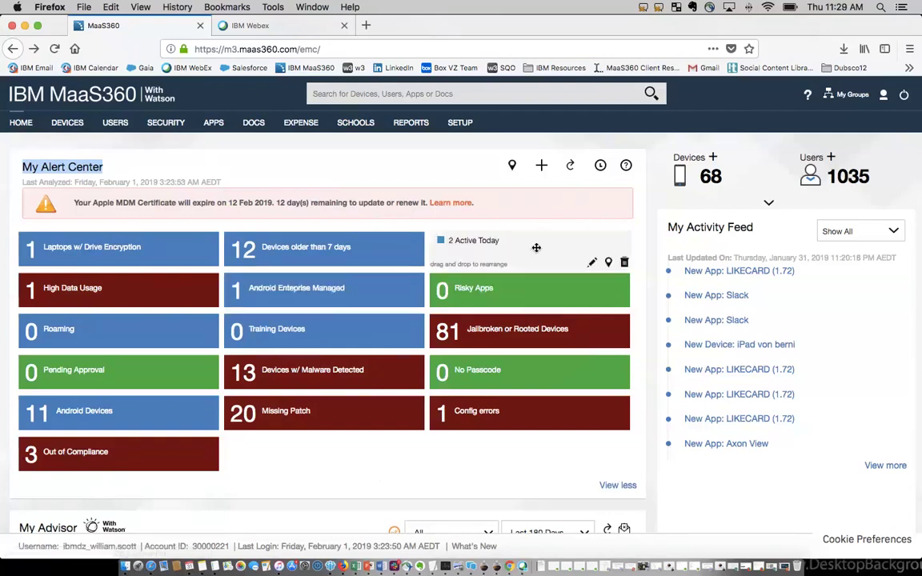
pyautogui.moveTo(369, 272); pyautogui.dragTo(364, 355)
# Review the My Advisor risk exposure notices and the My Activity Feed on the home page
pyautogui.scroll(-5, 508, 284)
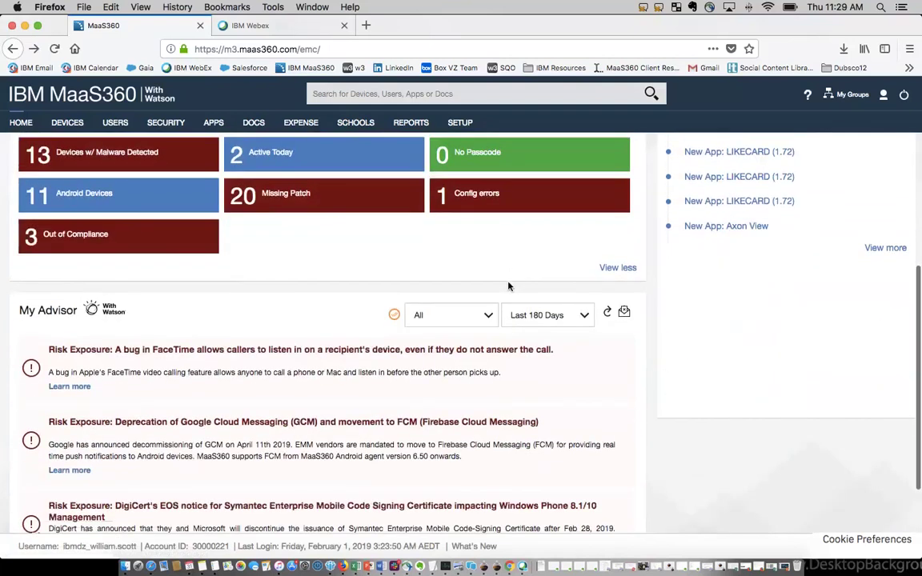
pyautogui.scroll(-1, 508, 284)
pyautogui.moveTo(21, 253); pyautogui.dragTo(168, 265)
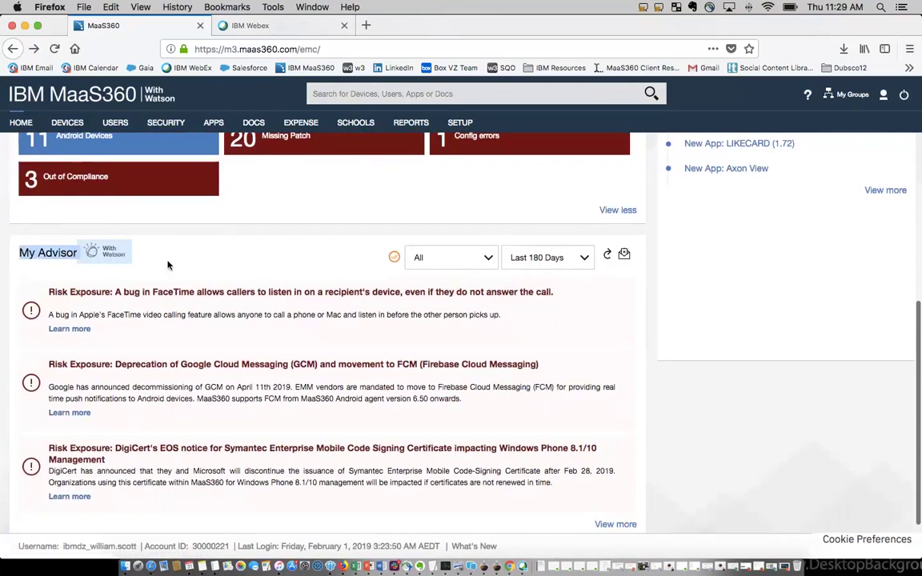
pyautogui.click(180, 256)
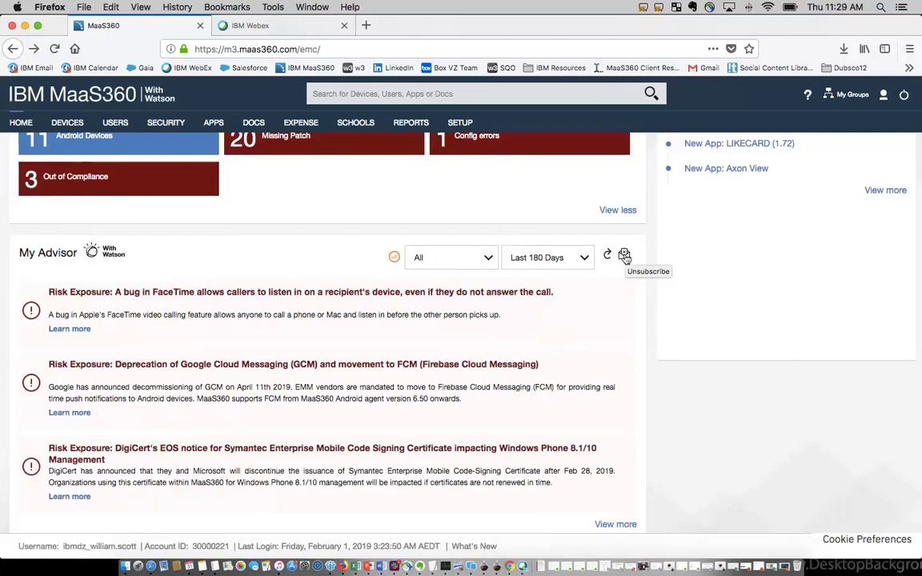
pyautogui.scroll(5, 694, 324)
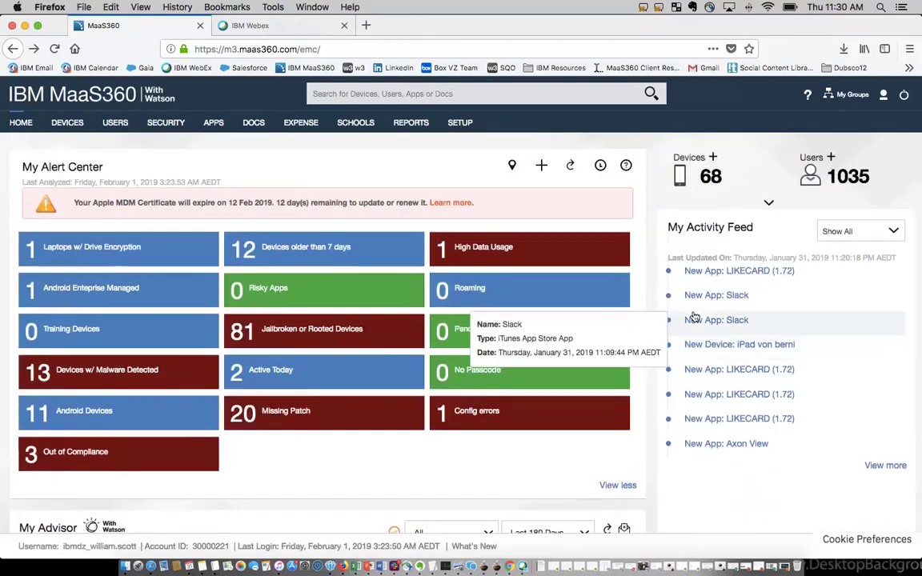
pyautogui.moveTo(667, 227); pyautogui.dragTo(754, 233)
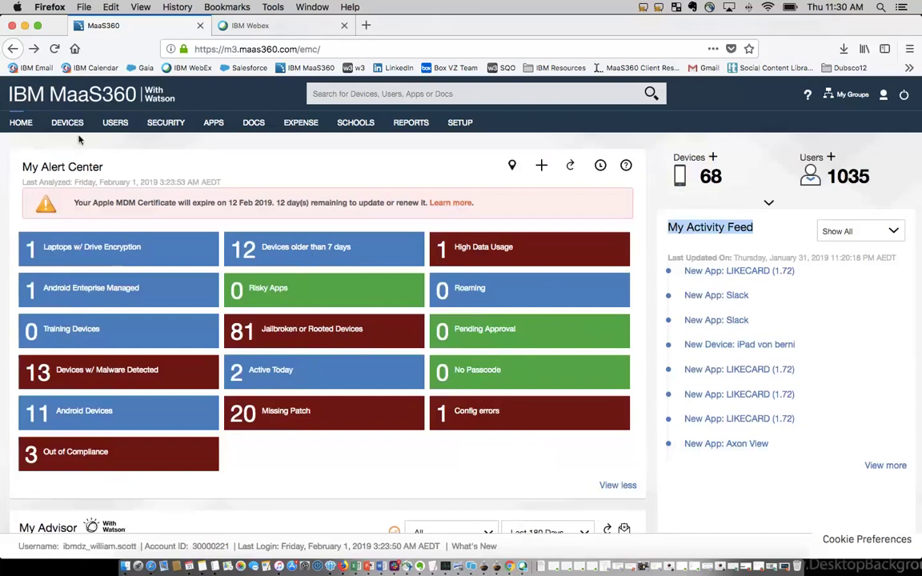
# Open the iPad Pro 10.5 record from the device inventory and review its hardware summary and assigned user
pyautogui.moveTo(68, 125)
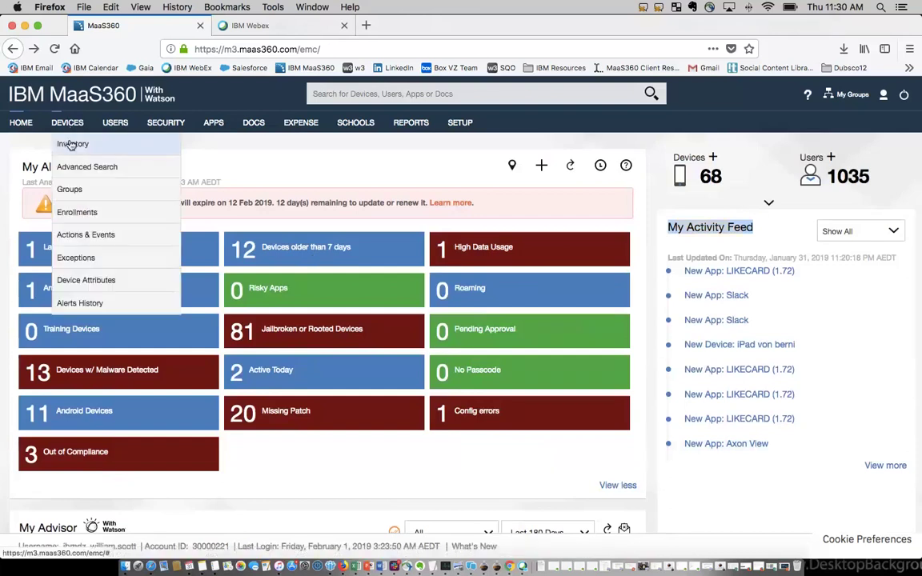
pyautogui.click(70, 144)
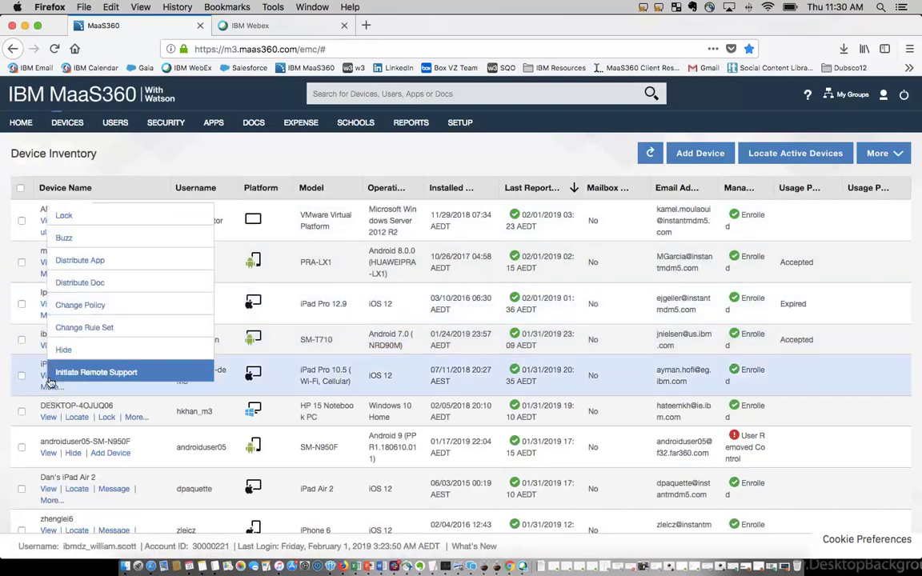
pyautogui.click(47, 377)
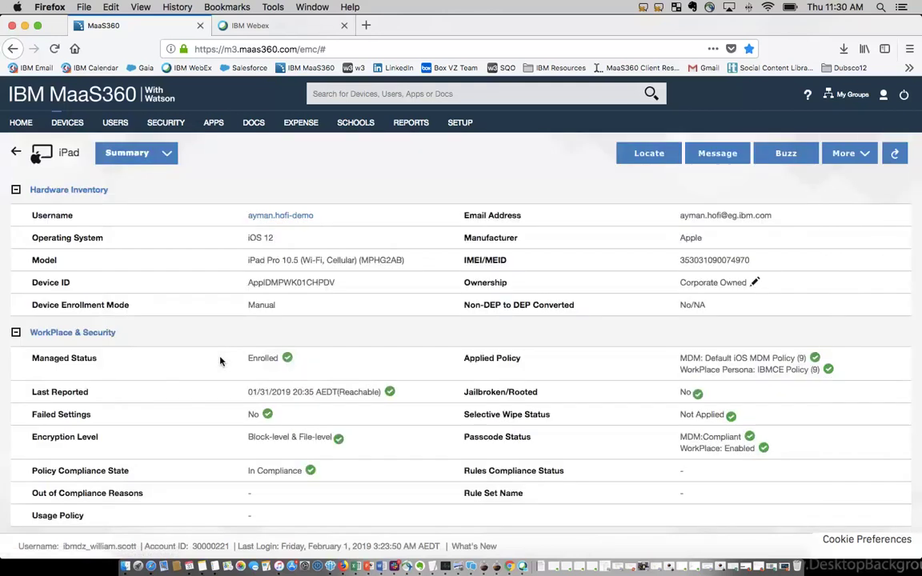
pyautogui.moveTo(341, 286); pyautogui.dragTo(360, 260)
pyautogui.moveTo(274, 238); pyautogui.dragTo(258, 238)
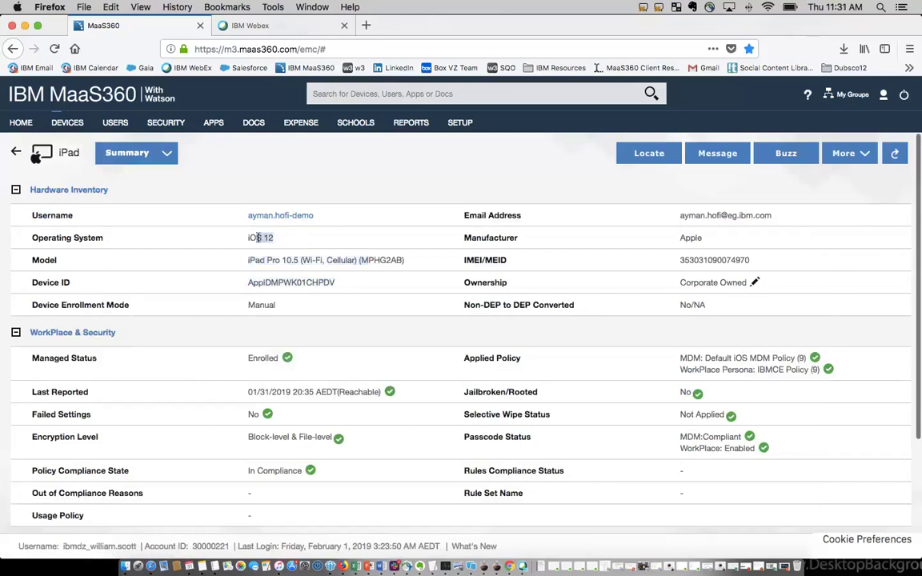
pyautogui.moveTo(273, 218)
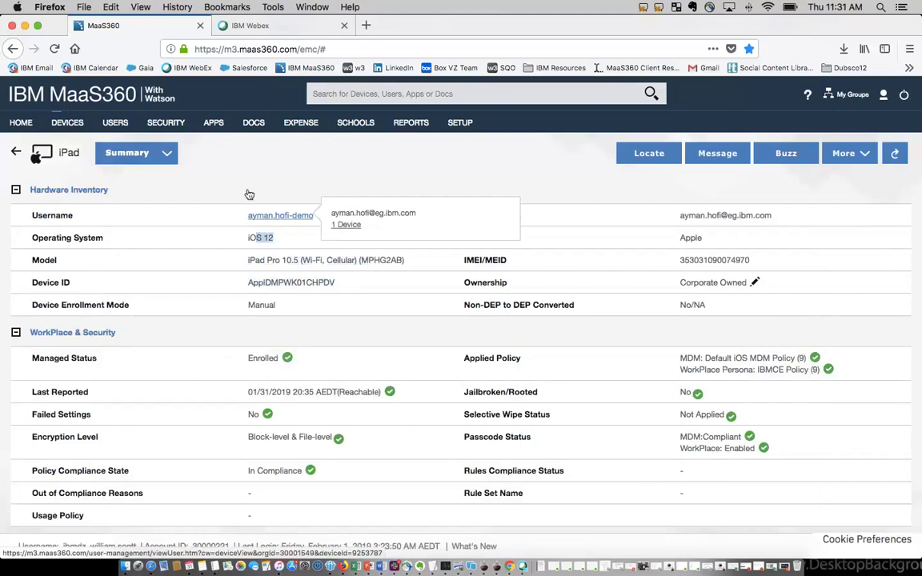
# Show the iPad's Hardware & OS details and check its battery level and free internal storage
pyautogui.click(146, 145)
pyautogui.click(133, 204)
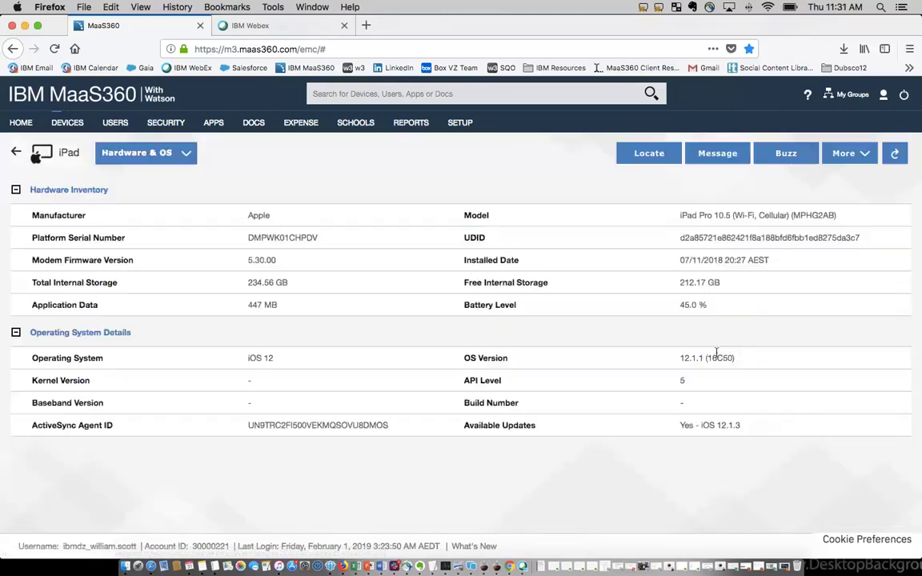
pyautogui.moveTo(709, 308); pyautogui.dragTo(678, 307)
pyautogui.moveTo(723, 285); pyautogui.dragTo(680, 285)
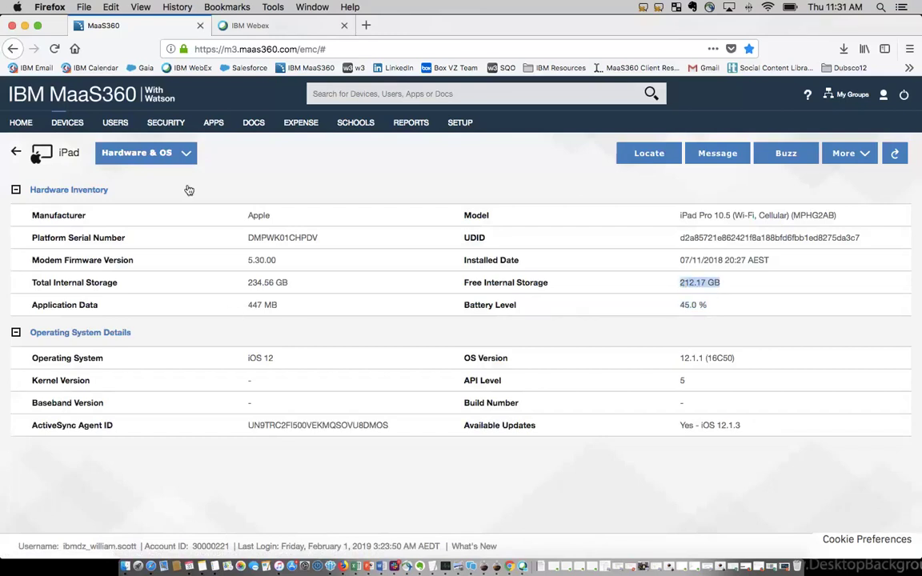
# Display the Apps Installed view for the iPad and look through the list of applications
pyautogui.moveTo(141, 153)
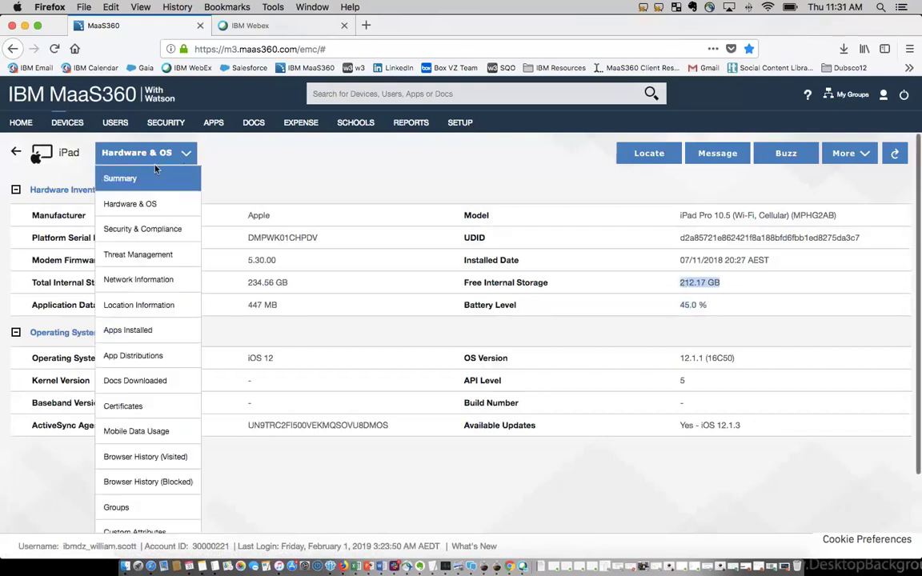
pyautogui.click(130, 331)
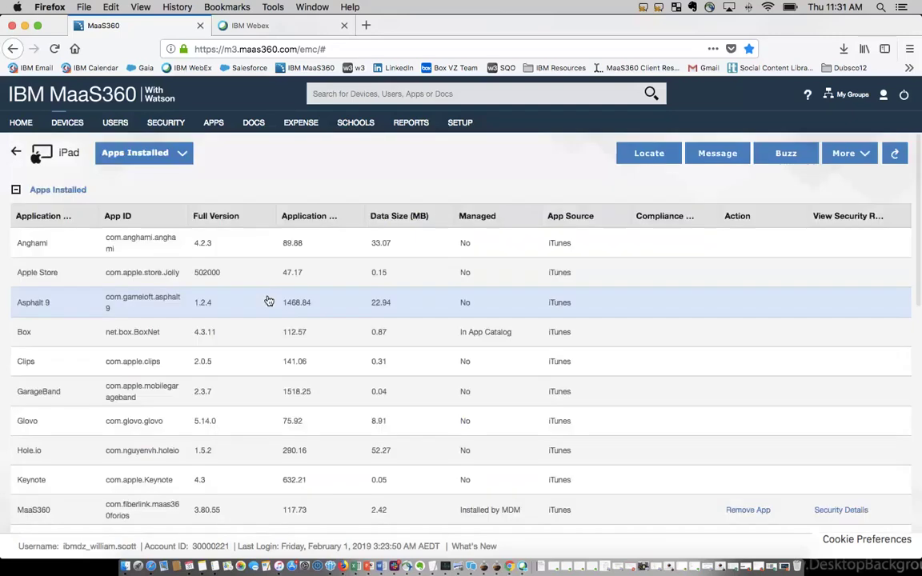
pyautogui.scroll(-3, 269, 301)
pyautogui.scroll(2, 269, 301)
pyautogui.scroll(1, 269, 301)
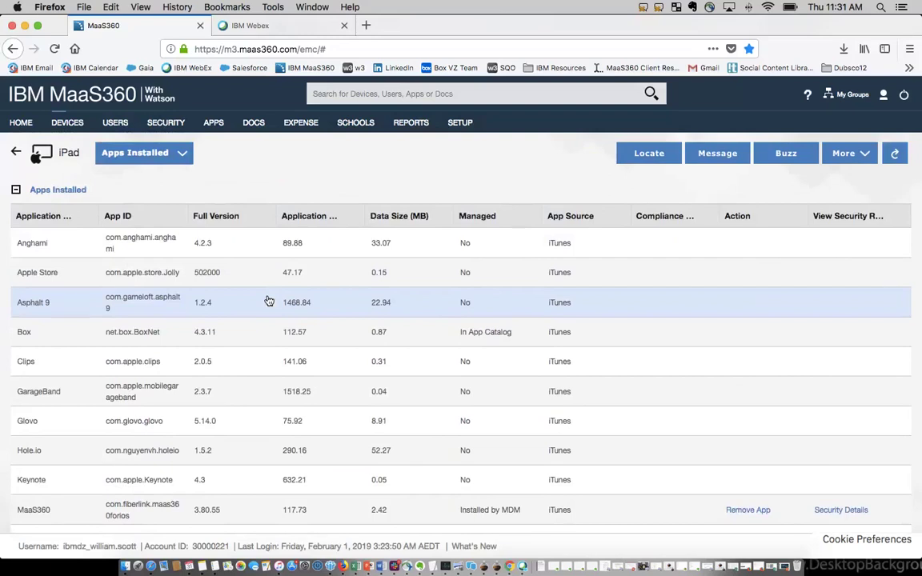
pyautogui.scroll(-1, 269, 301)
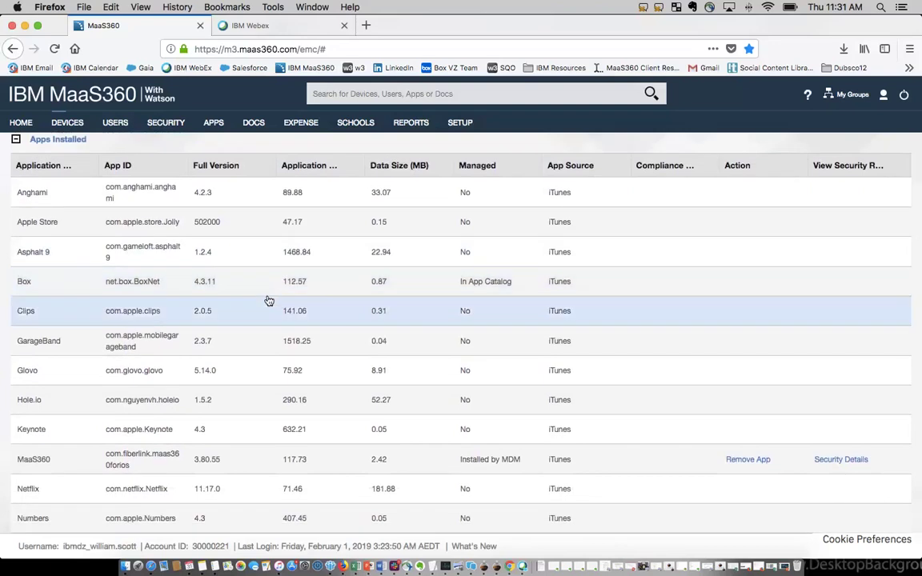
pyautogui.scroll(-1, 269, 301)
pyautogui.scroll(-1, 269, 301)
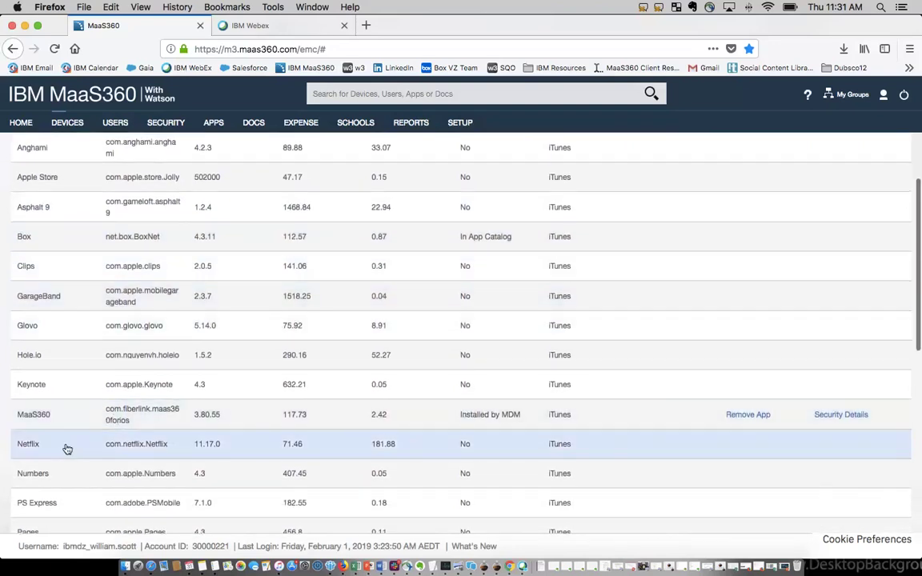
pyautogui.scroll(3, 179, 460)
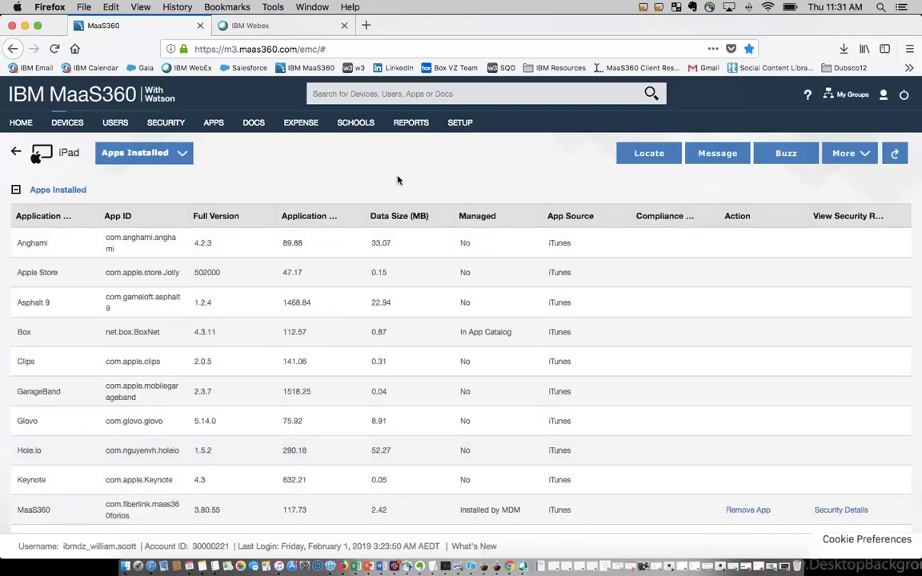
# Draft a message to the iPad titled "Lost PHone", retitle it "Emergency", and discard it without sending
pyautogui.click(708, 158)
pyautogui.write('L')
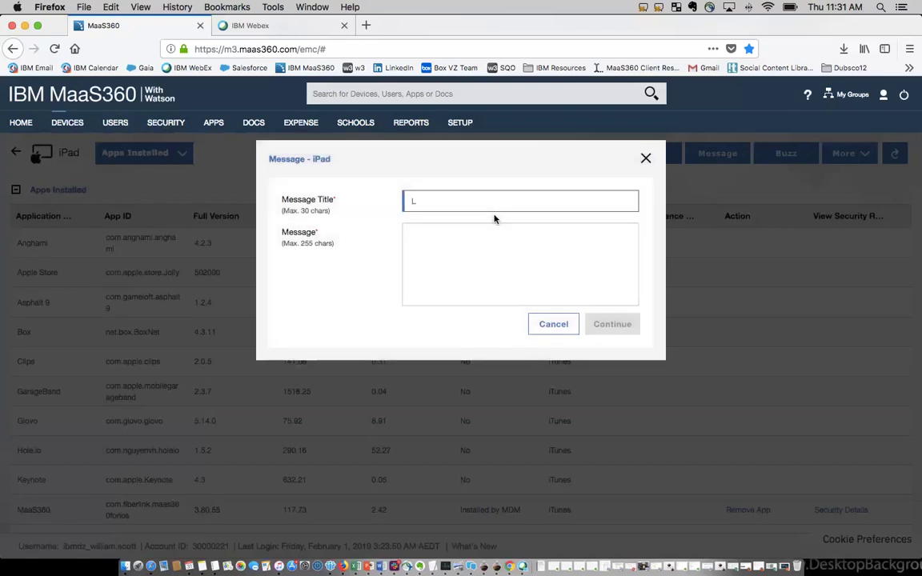
pyautogui.write('ost PHone')
pyautogui.click(419, 237)
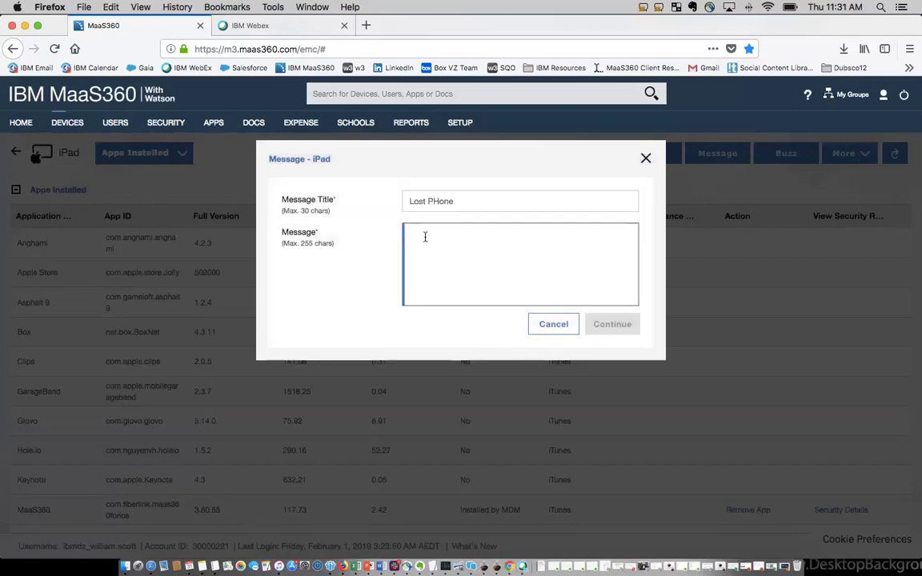
pyautogui.click(494, 200)
pyautogui.tripleClick(411, 201)
pyautogui.press('BackSpace')
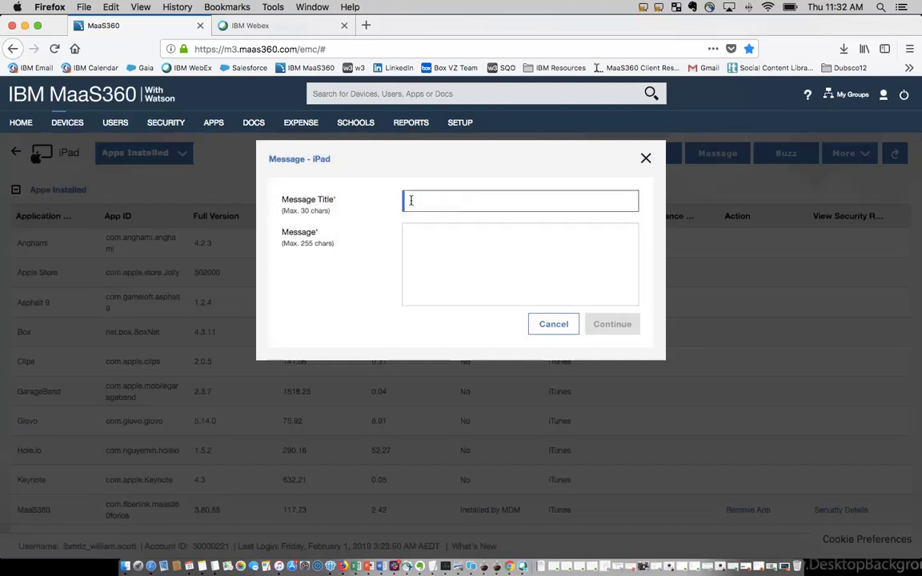
pyautogui.write('Emergency')
pyautogui.click(647, 160)
# Examine the additional management actions offered for the iPad, from Lock and Wipe through Initiate Remote Support
pyautogui.click(68, 125)
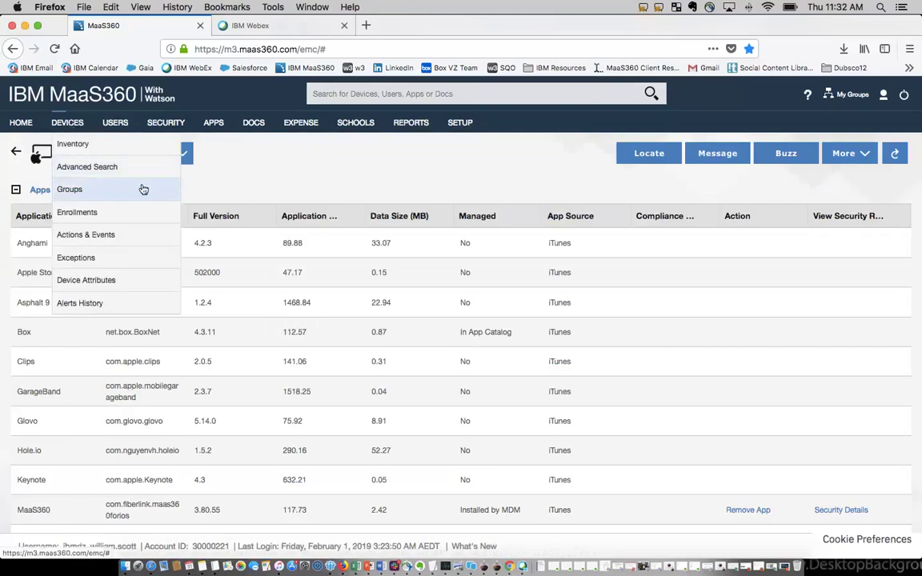
pyautogui.click(362, 180)
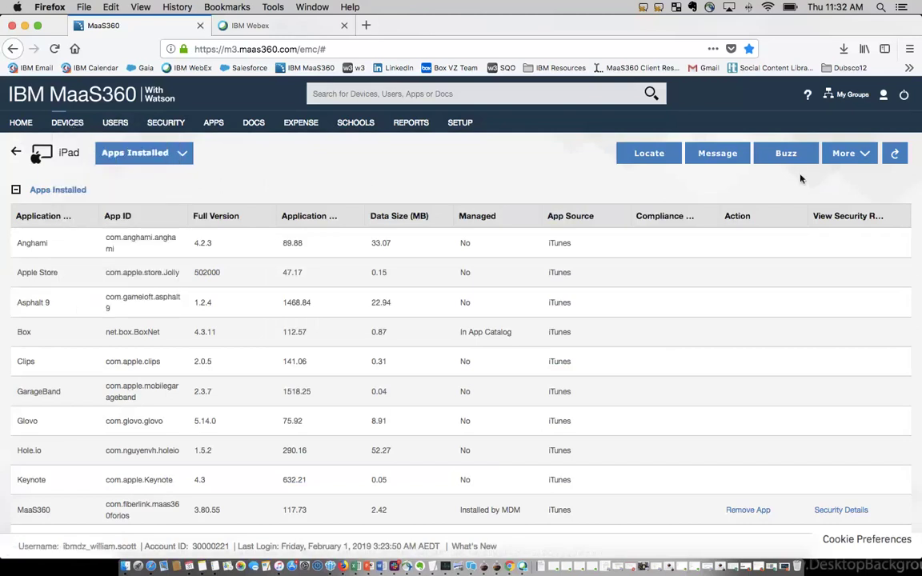
pyautogui.click(860, 158)
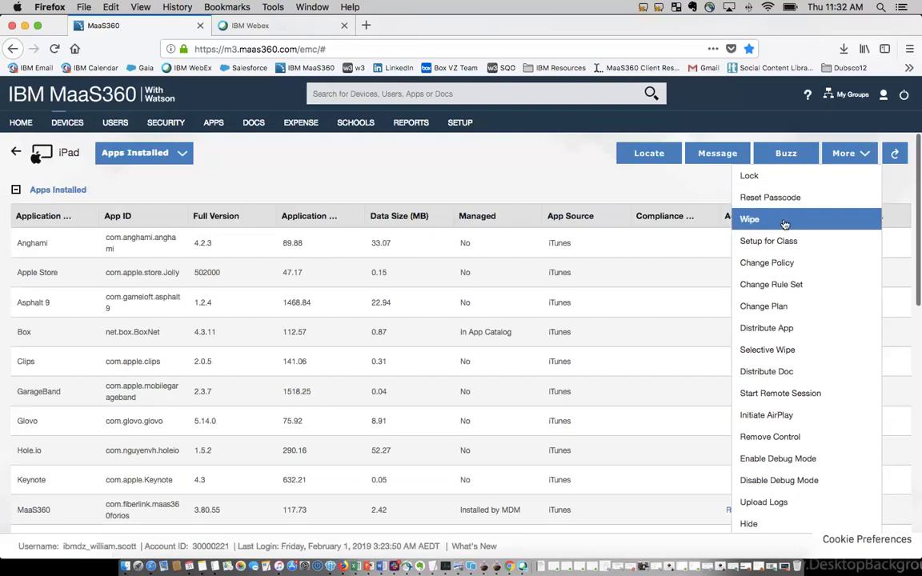
pyautogui.scroll(-1, 786, 224)
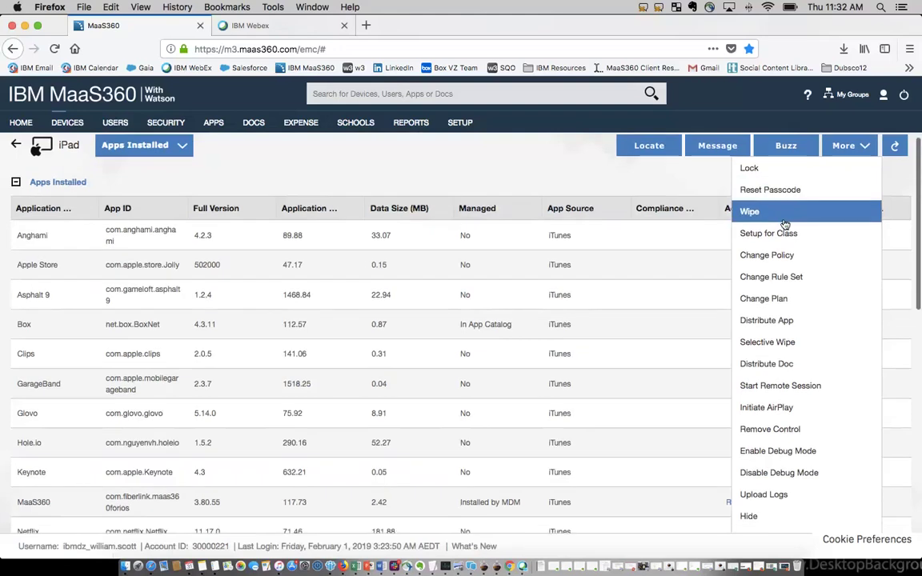
pyautogui.scroll(-3, 785, 228)
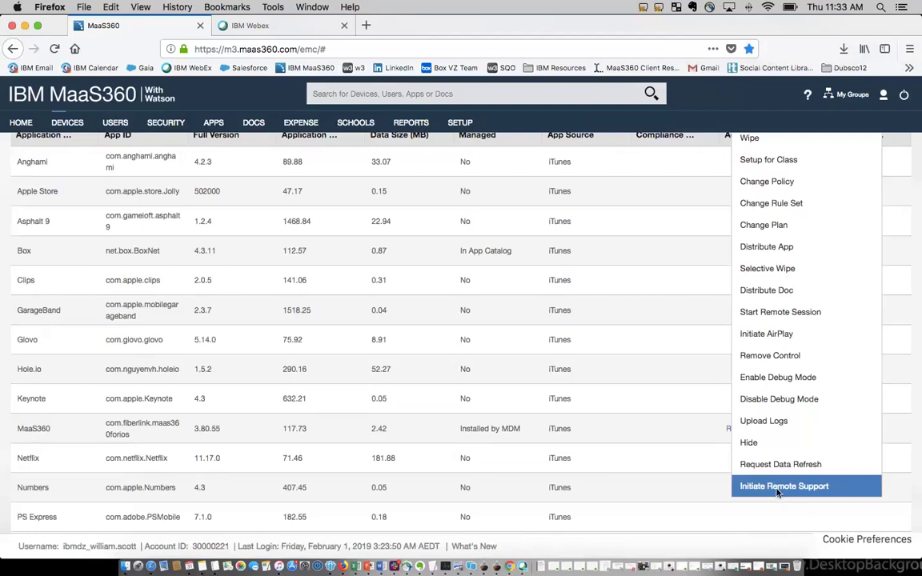
pyautogui.click(490, 342)
pyautogui.scroll(2, 490, 342)
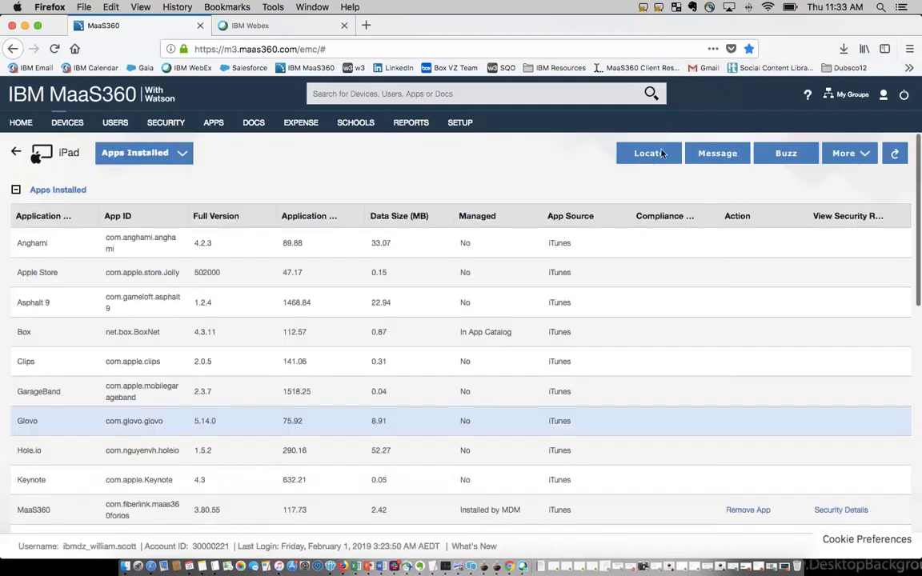
# Open the list of security policies
pyautogui.moveTo(166, 123)
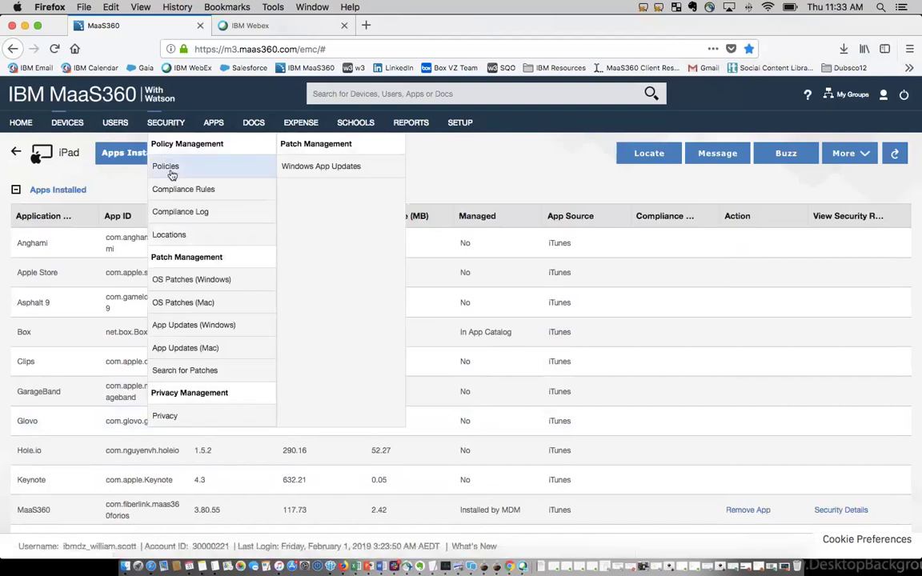
pyautogui.click(171, 170)
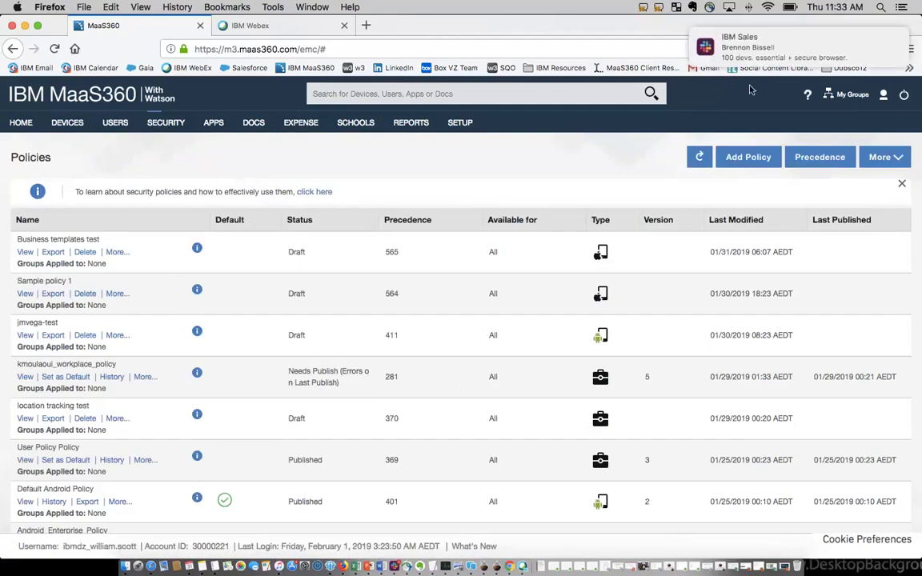
# Open the policy "Sample policy 1" for editing
pyautogui.click(889, 40)
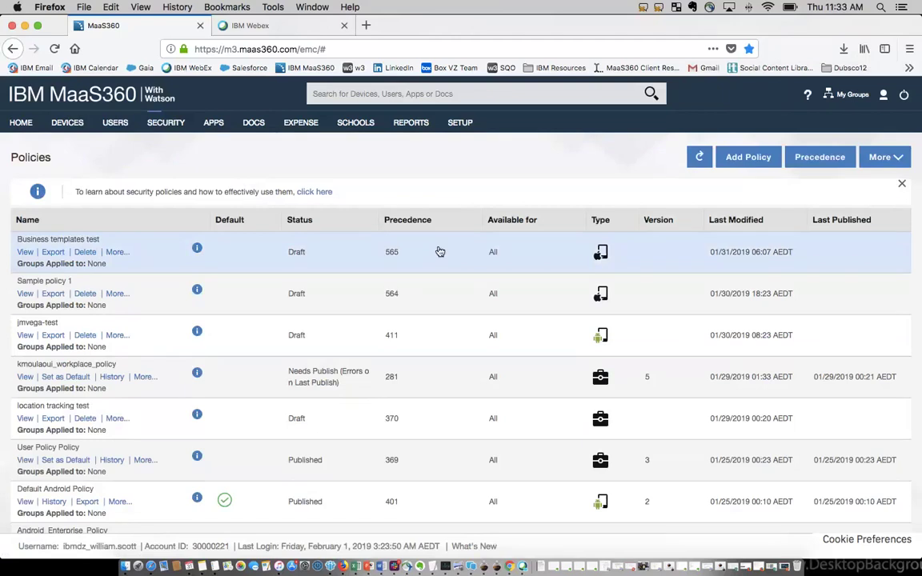
pyautogui.click(26, 295)
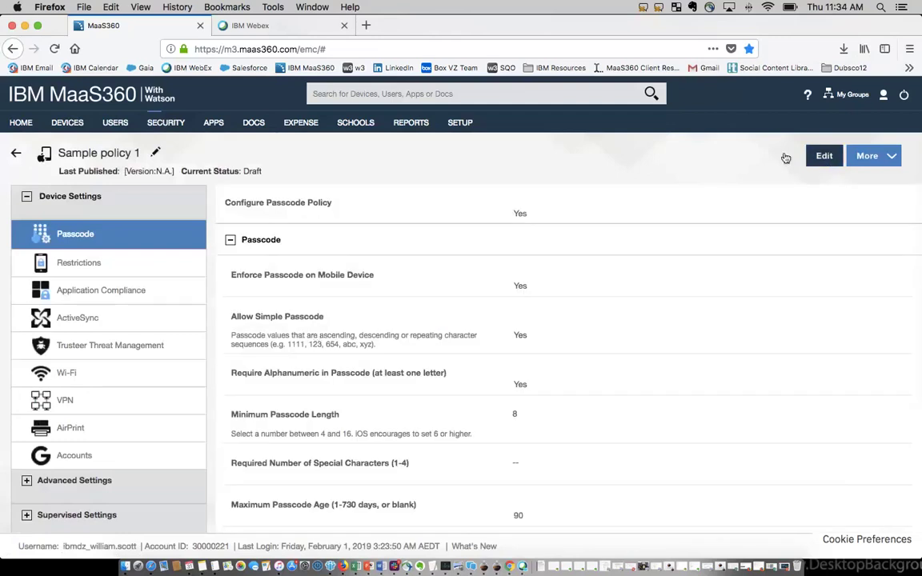
pyautogui.click(825, 157)
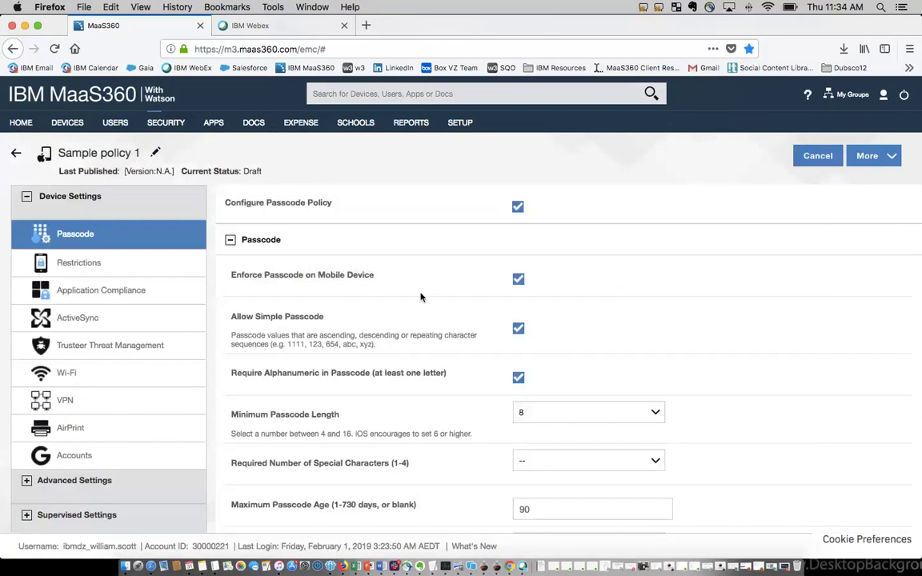
# Set the policy's minimum passcode length to 4 and the allowed idle time before auto-lock to 1 minute
pyautogui.scroll(-2, 421, 297)
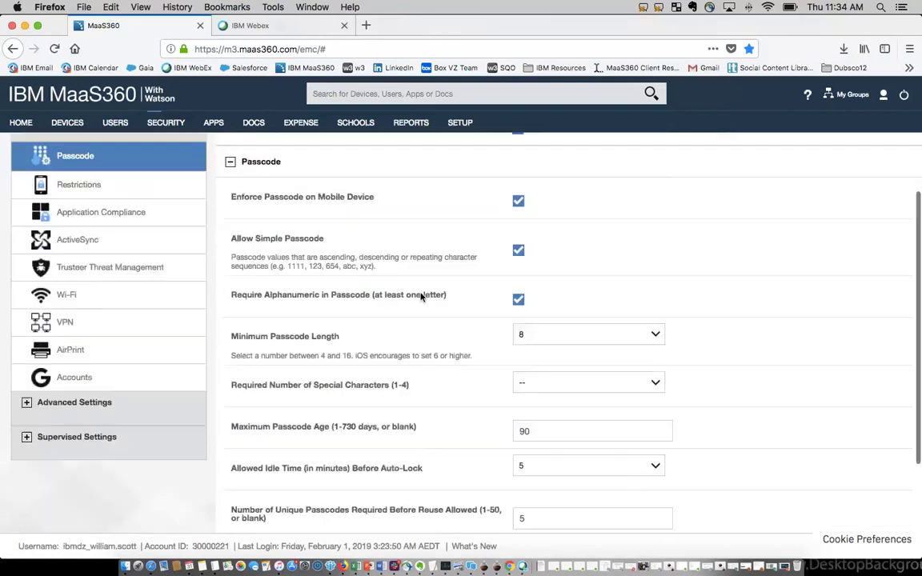
pyautogui.click(545, 341)
pyautogui.click(545, 341)
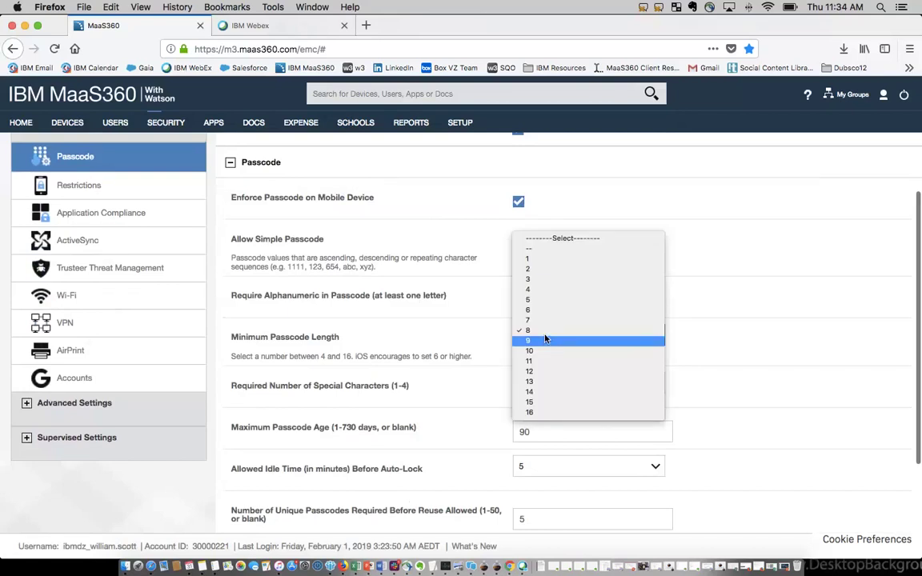
pyautogui.click(564, 290)
pyautogui.scroll(-2, 529, 405)
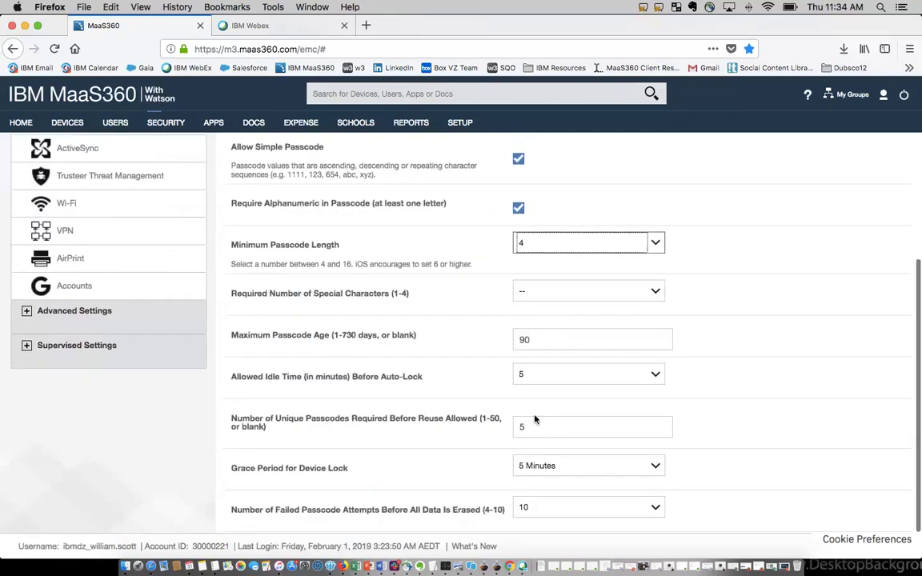
pyautogui.click(561, 377)
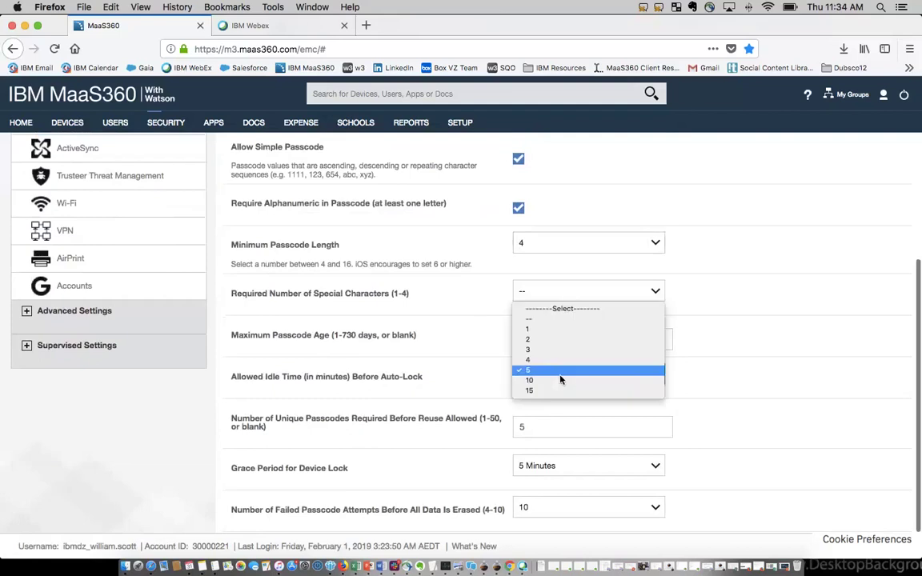
pyautogui.click(532, 330)
# Disable Allow Installing of Applications in the policy's device restrictions
pyautogui.scroll(3, 146, 273)
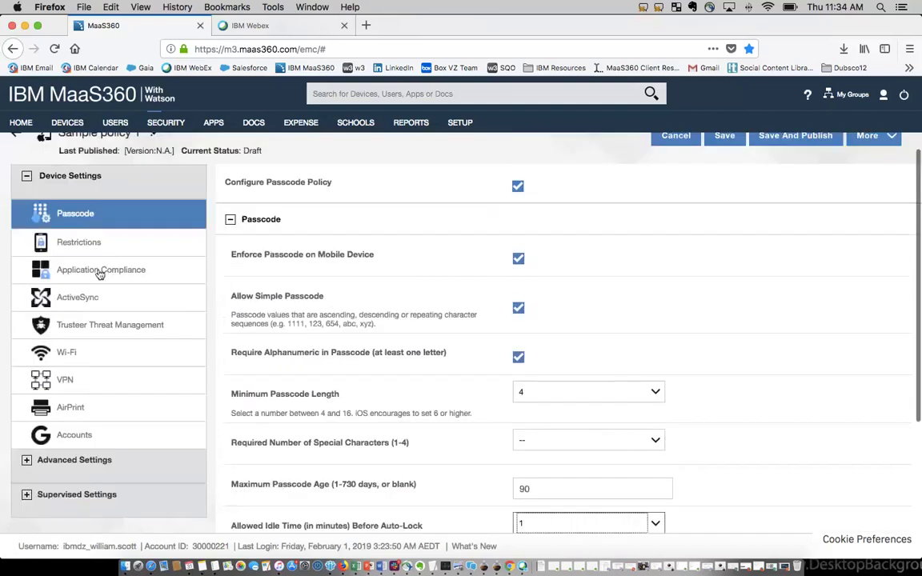
pyautogui.click(94, 245)
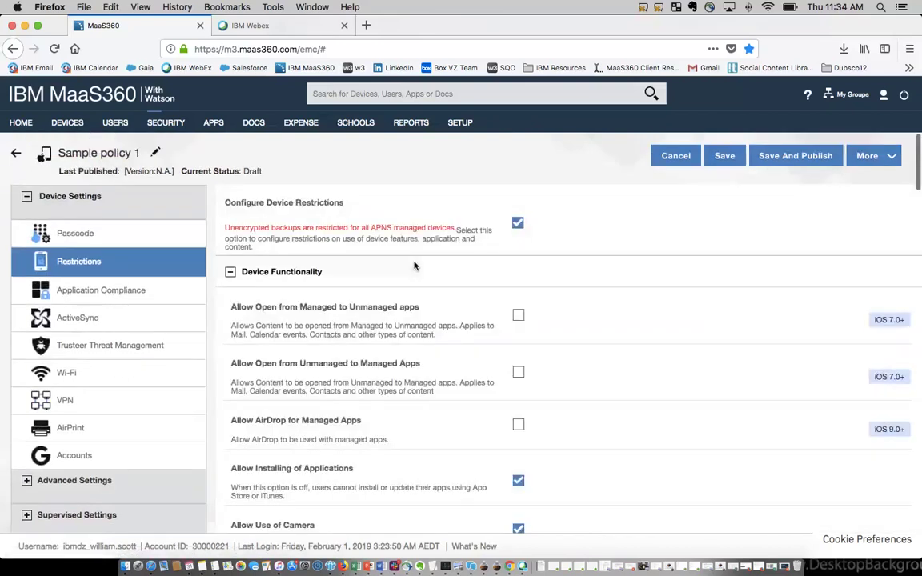
pyautogui.scroll(-5, 415, 266)
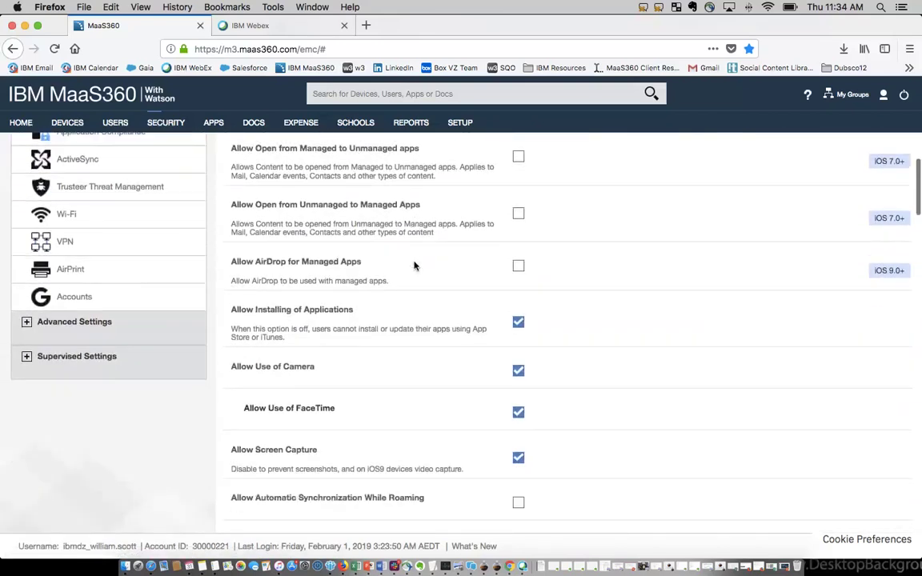
pyautogui.moveTo(232, 286); pyautogui.dragTo(376, 295)
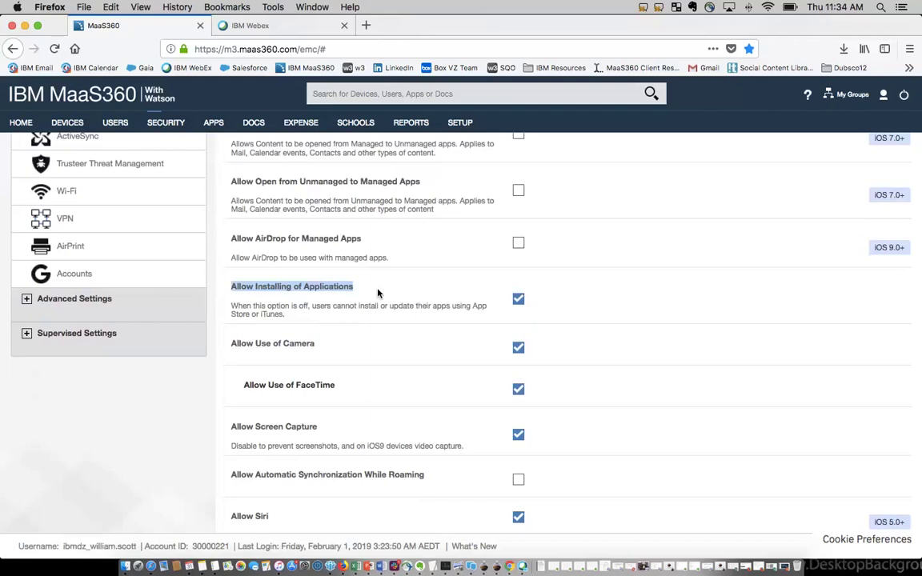
pyautogui.click(519, 299)
# Examine the remaining device restrictions, from camera and FaceTime use through applications and iCloud to the ratings region
pyautogui.scroll(-2, 480, 313)
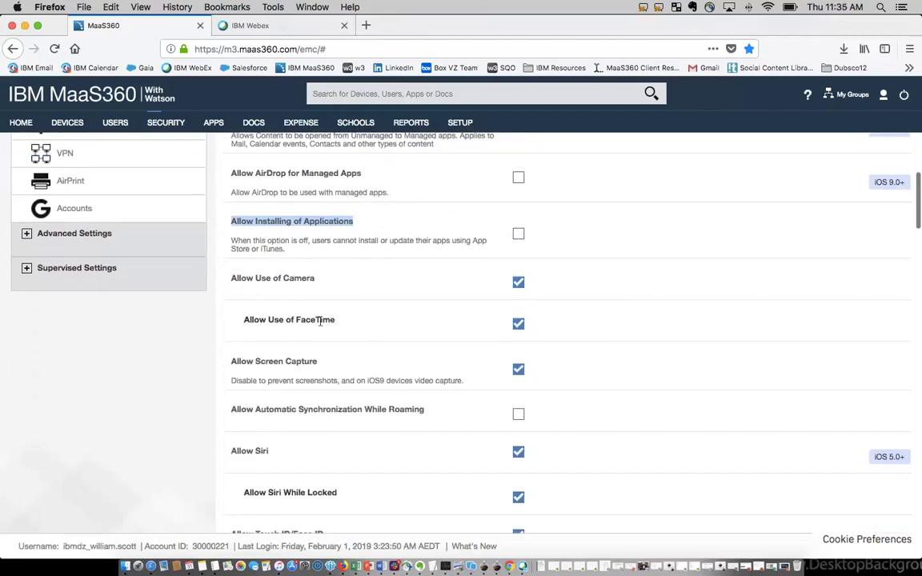
pyautogui.moveTo(307, 320); pyautogui.dragTo(318, 321)
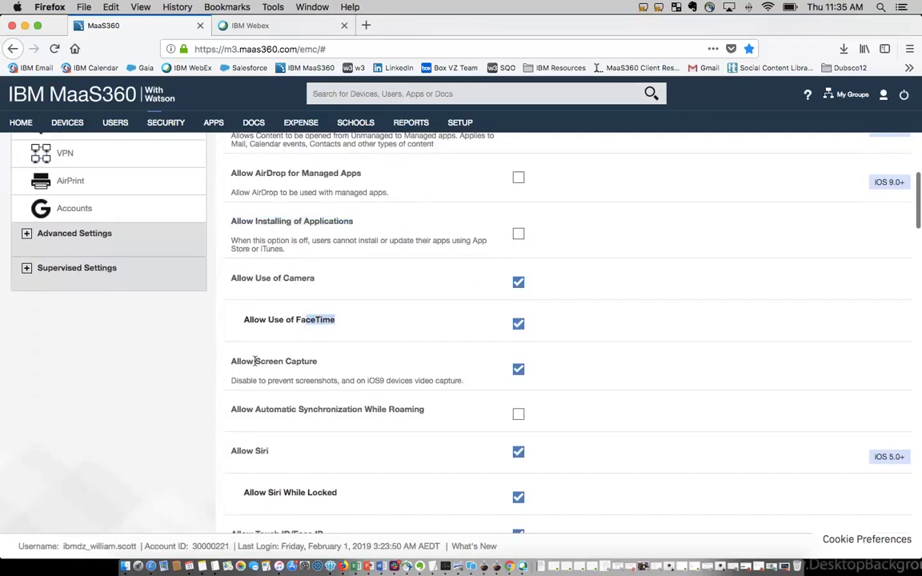
pyautogui.moveTo(346, 362); pyautogui.dragTo(256, 362)
pyautogui.moveTo(254, 451); pyautogui.dragTo(347, 475)
pyautogui.scroll(-2, 269, 452)
pyautogui.scroll(-1, 389, 424)
pyautogui.scroll(-8, 389, 425)
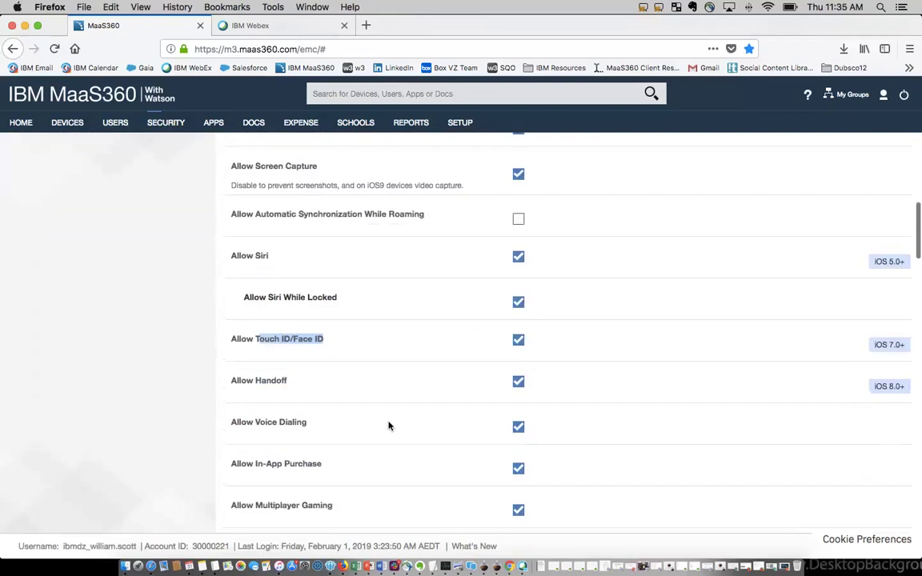
pyautogui.scroll(-8, 389, 426)
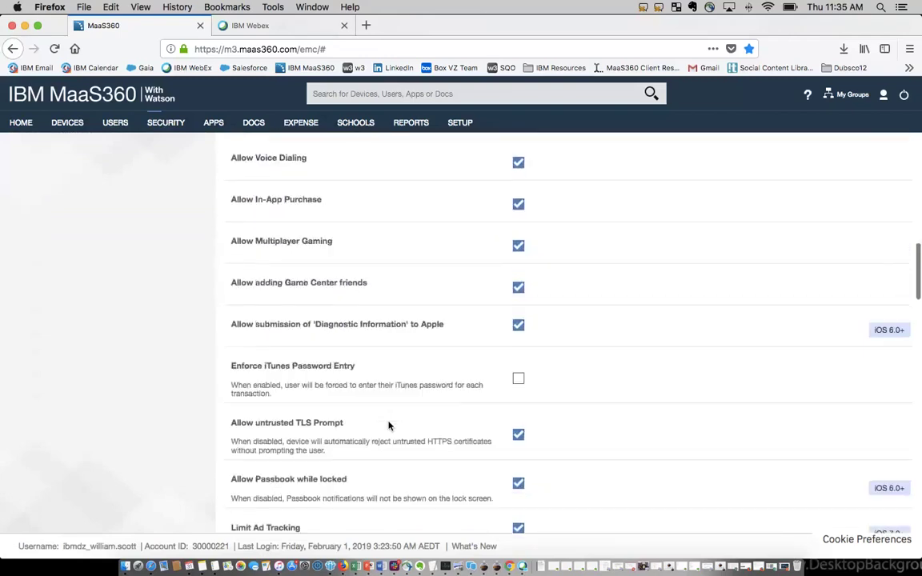
pyautogui.scroll(-11, 389, 426)
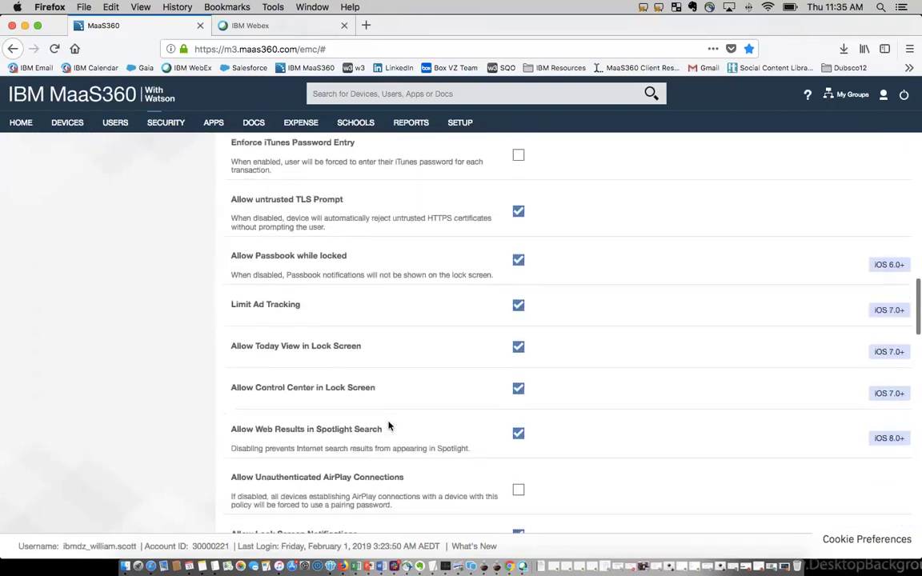
pyautogui.scroll(-4, 389, 426)
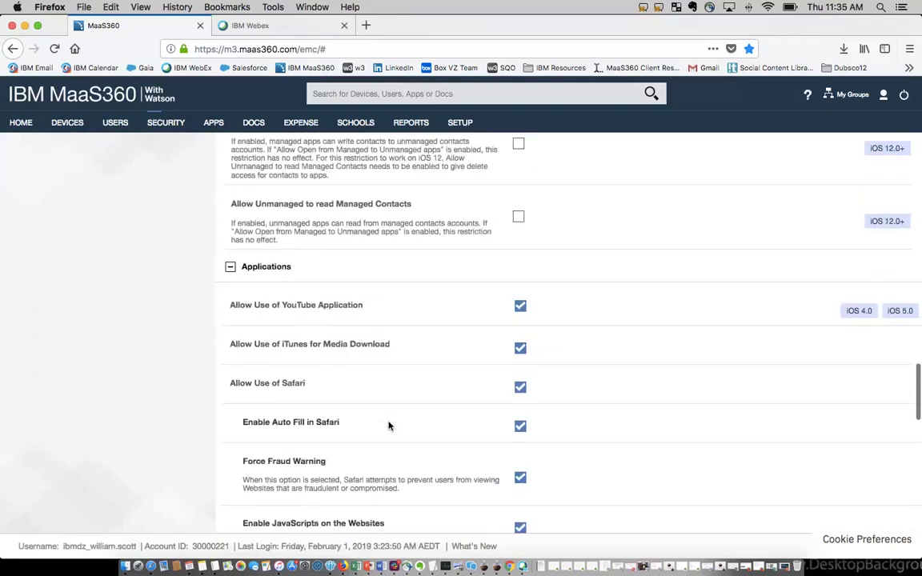
pyautogui.scroll(-17, 389, 426)
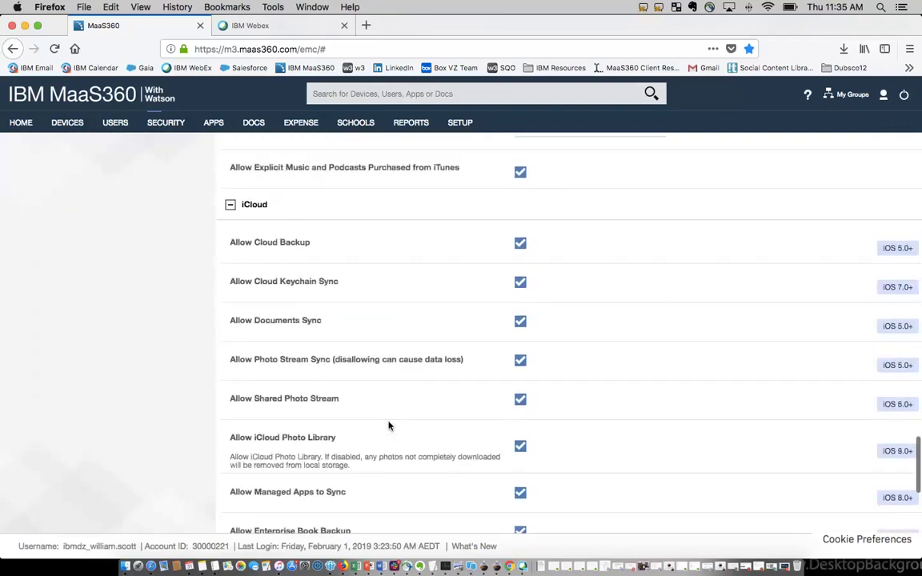
pyautogui.scroll(-3, 390, 426)
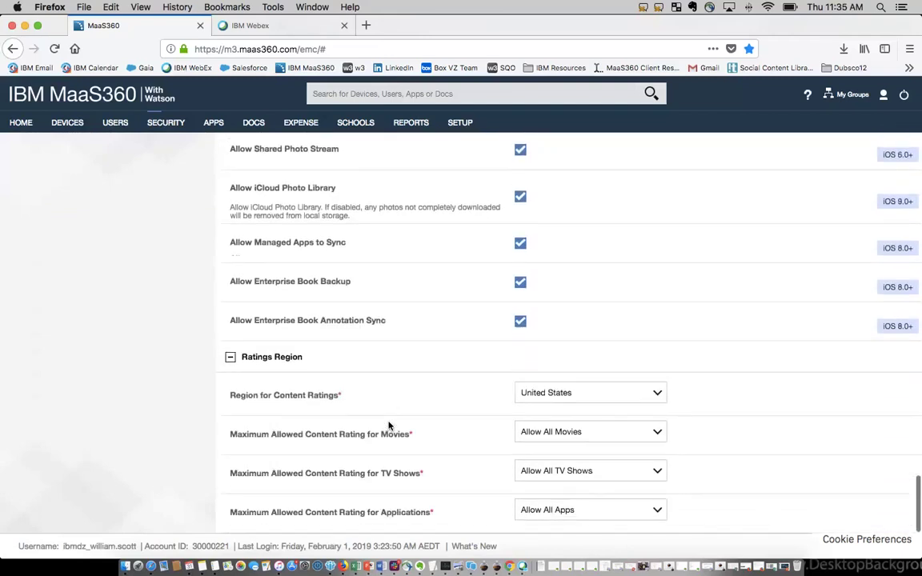
pyautogui.scroll(20, 390, 426)
pyautogui.scroll(19, 389, 426)
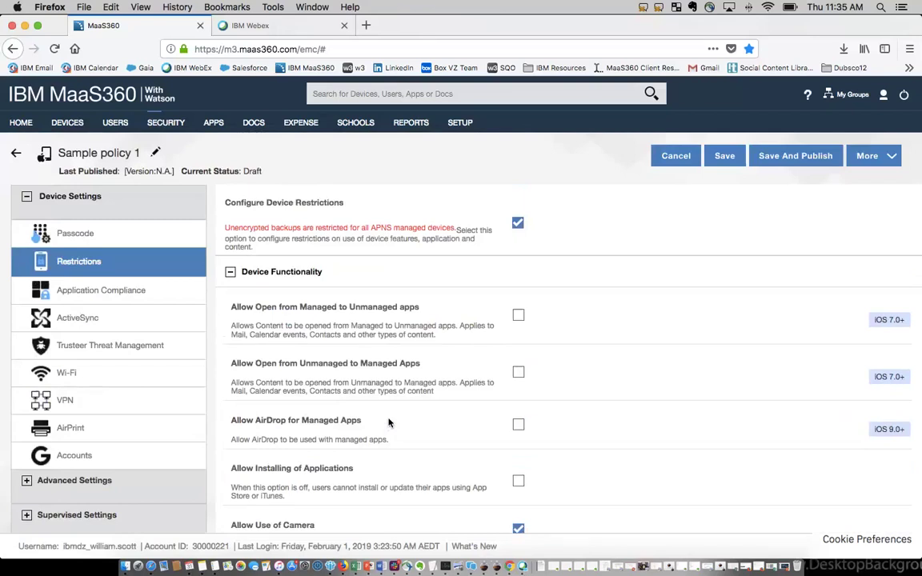
# Configure a Wi-Fi profile of type WEP in the policy's device settings
pyautogui.scroll(-2, 387, 437)
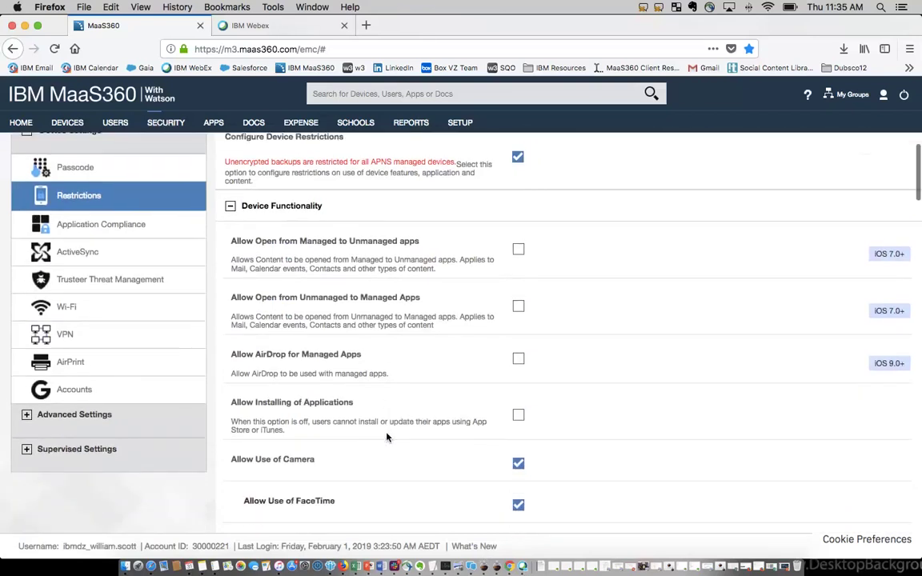
pyautogui.click(131, 304)
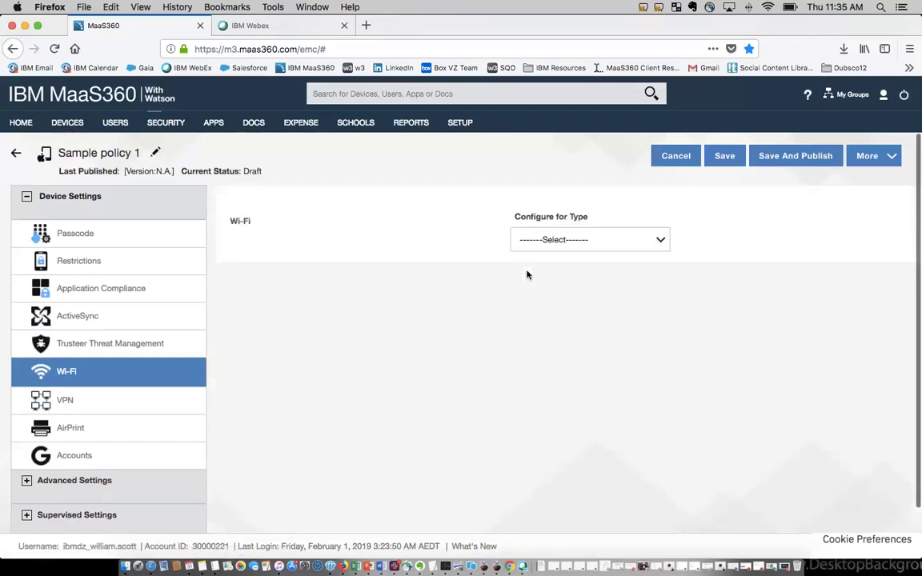
pyautogui.click(659, 241)
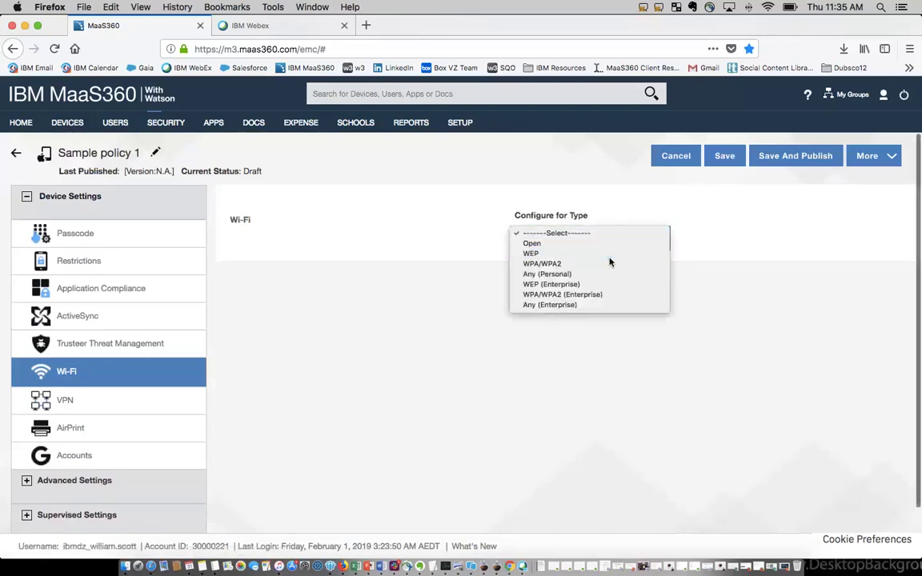
pyautogui.click(609, 256)
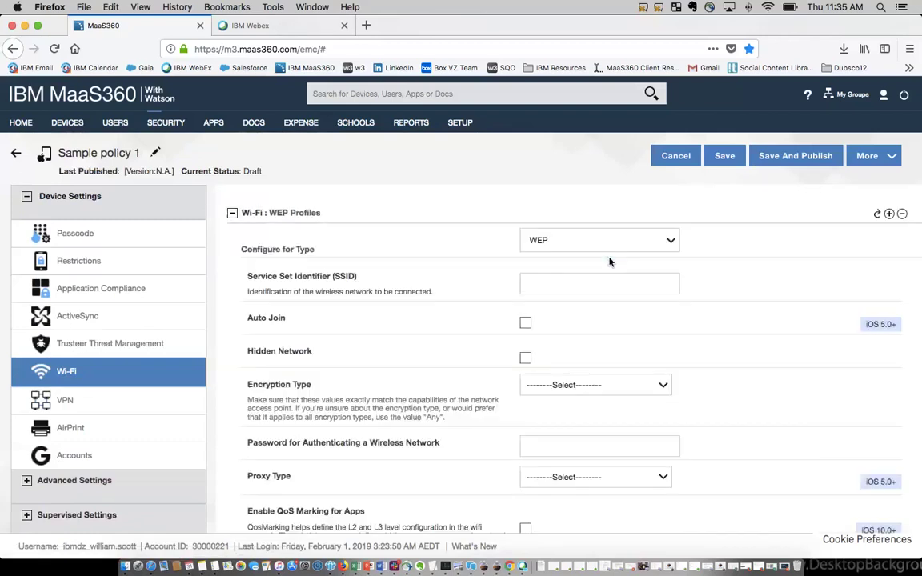
# Add two more Wi-Fi profiles with no type chosen, and enable Auto Join for the WEP profile
pyautogui.click(889, 214)
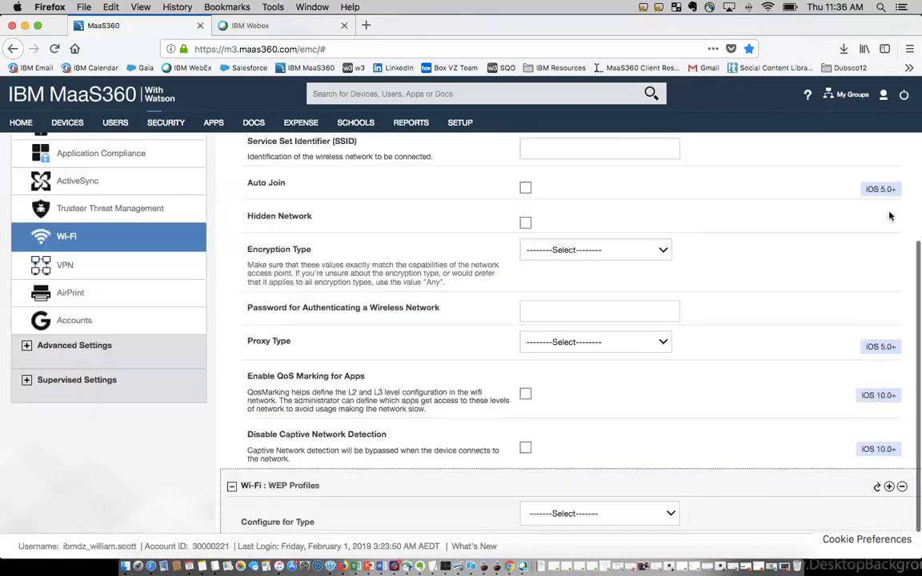
pyautogui.click(890, 488)
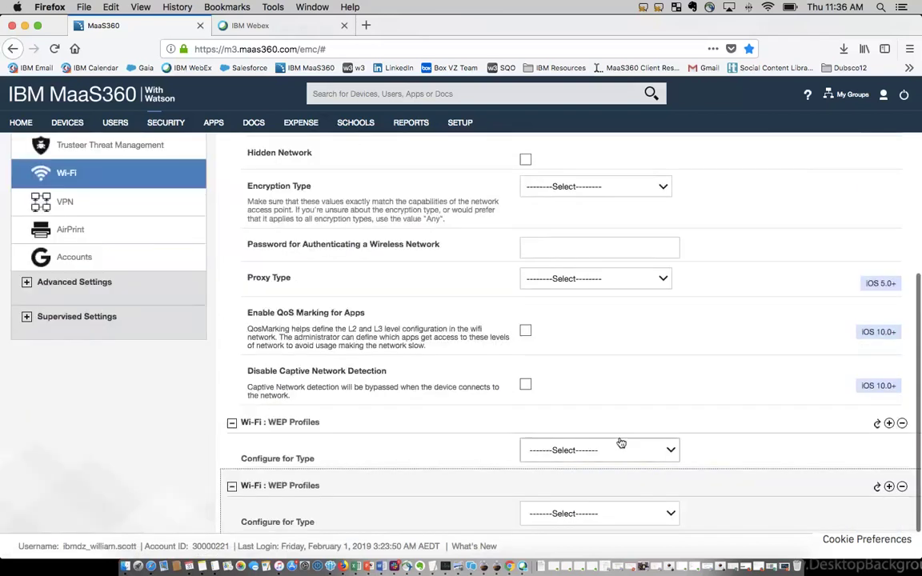
pyautogui.scroll(5, 621, 443)
pyautogui.click(525, 323)
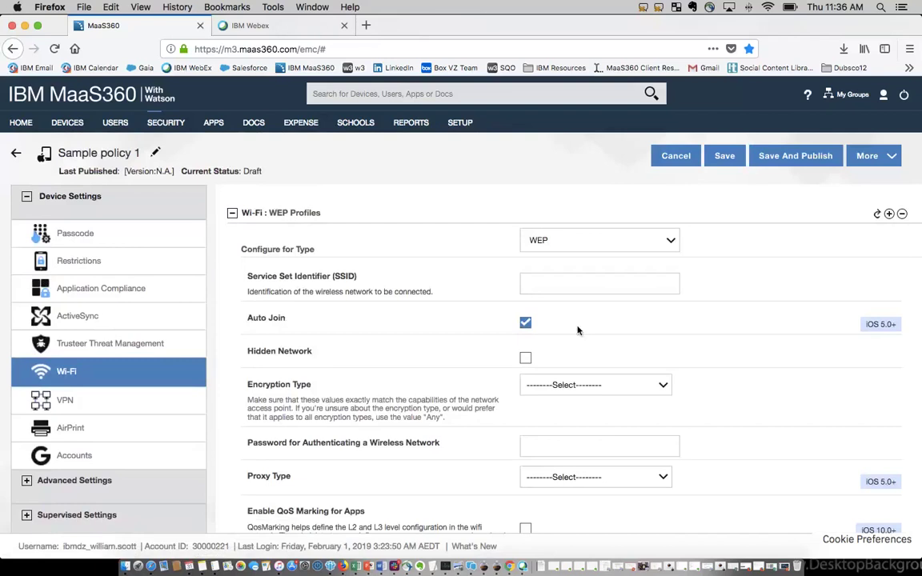
# Enable configuring settings on a supervised device and look through its restrictions down to Allow Find My Friends Modification
pyautogui.scroll(-3, 144, 360)
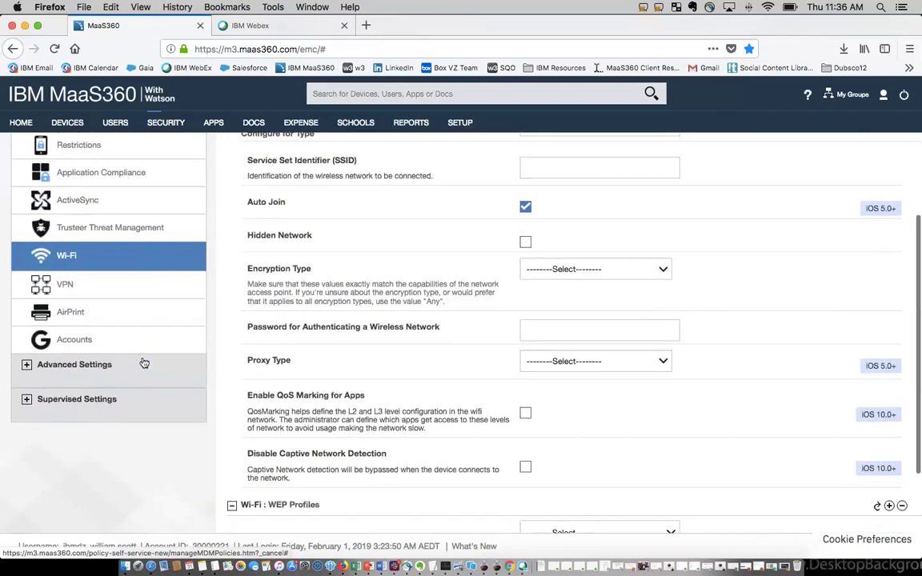
pyautogui.click(113, 399)
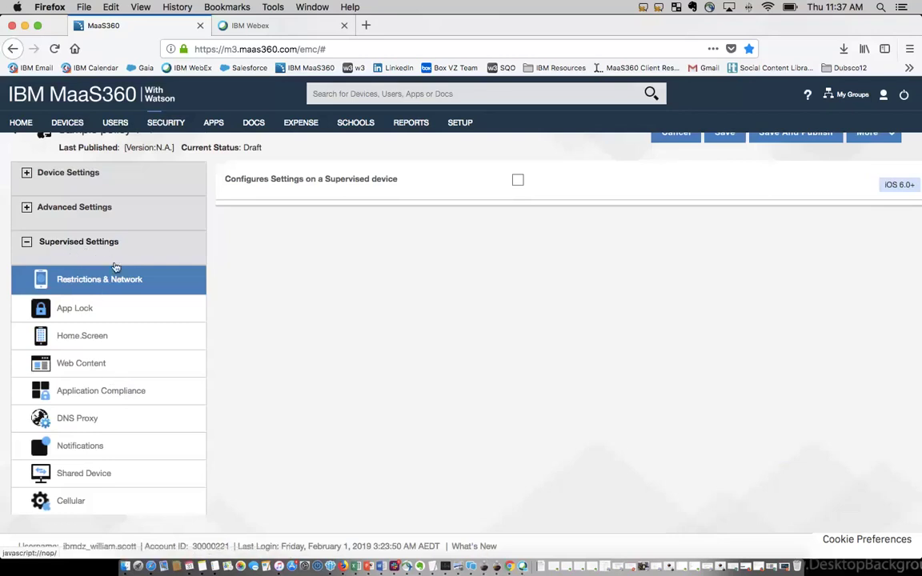
pyautogui.click(518, 182)
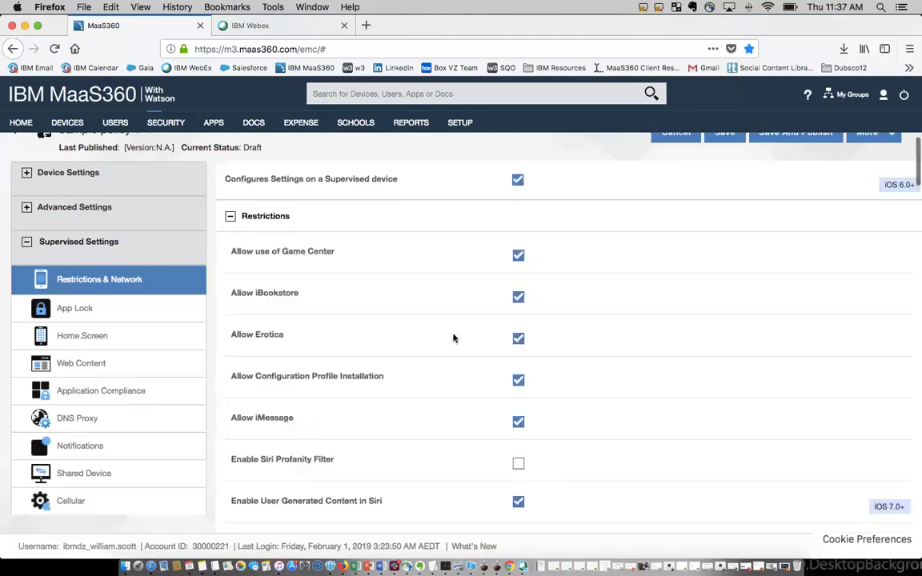
pyautogui.scroll(-4, 454, 337)
pyautogui.scroll(-2, 453, 338)
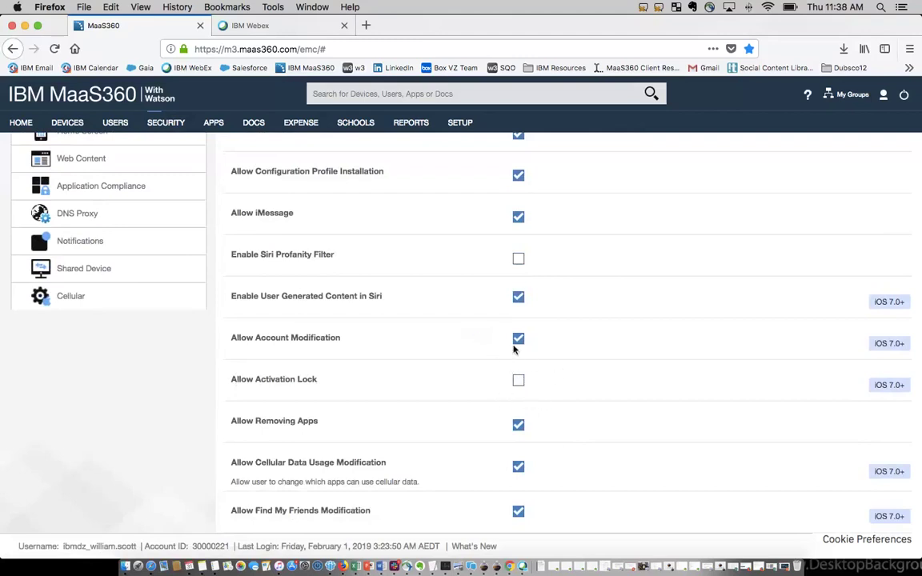
# Enable the home screen layout and wallpaper settings for supervised devices and view the iPad and iPhone wallpaper options
pyautogui.scroll(3, 115, 400)
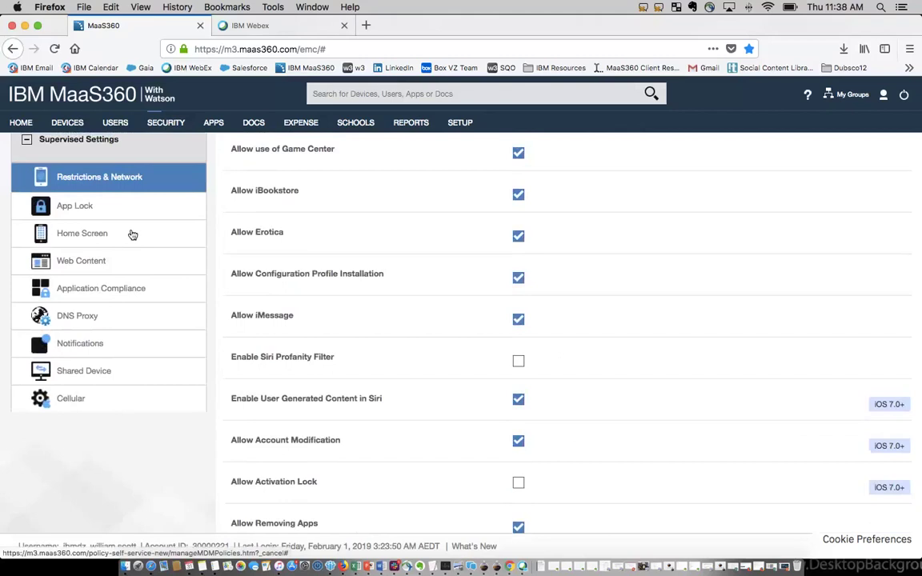
pyautogui.click(120, 238)
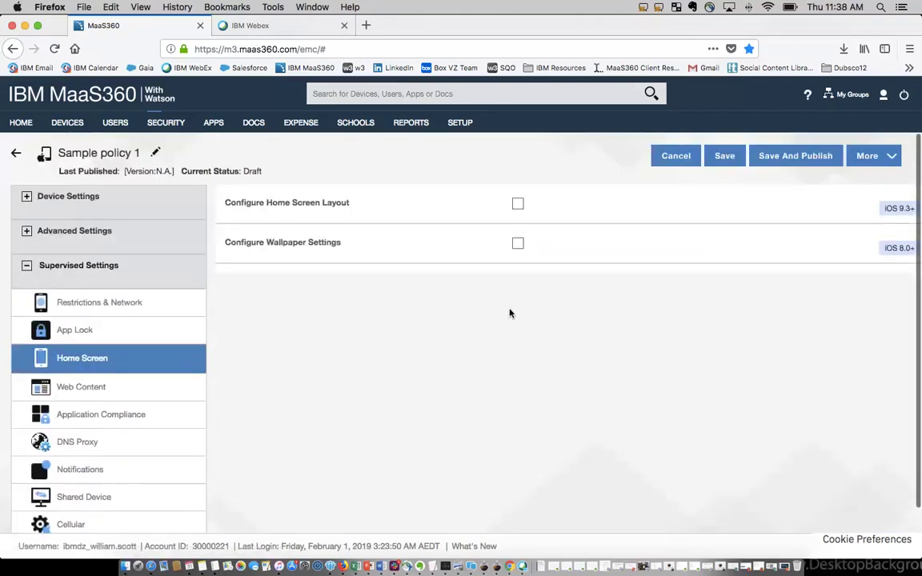
pyautogui.click(517, 207)
pyautogui.click(518, 318)
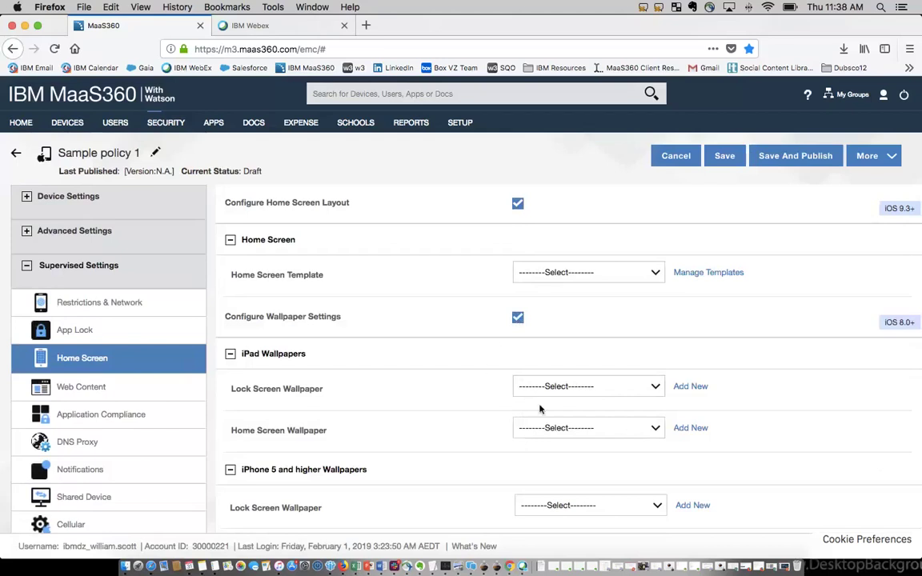
pyautogui.scroll(-2, 398, 403)
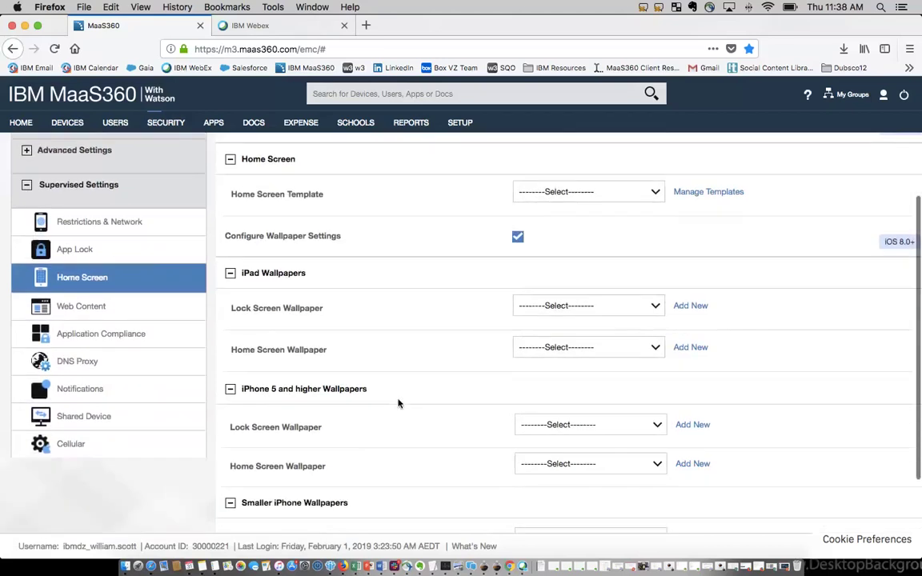
# Set the supervised Application Compliance action to Whitelist Apps and add Waze Navigation to the whitelisted apps
pyautogui.rightClick(101, 343)
pyautogui.press('Escape')
pyautogui.click(80, 336)
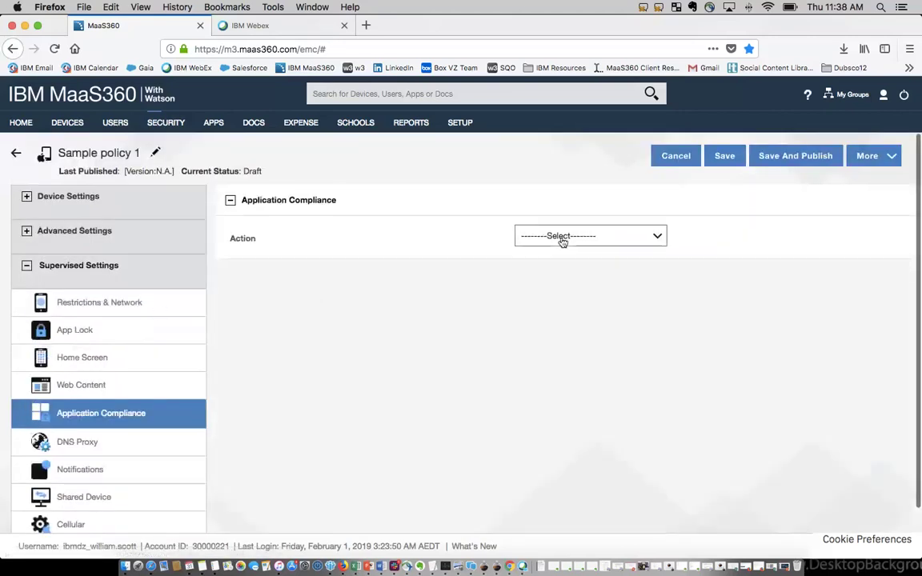
pyautogui.click(563, 237)
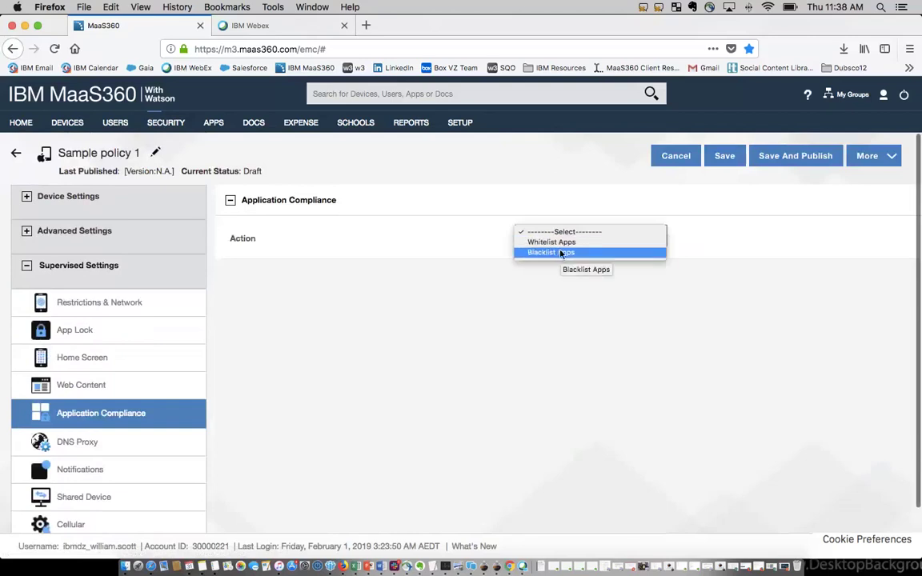
pyautogui.click(561, 243)
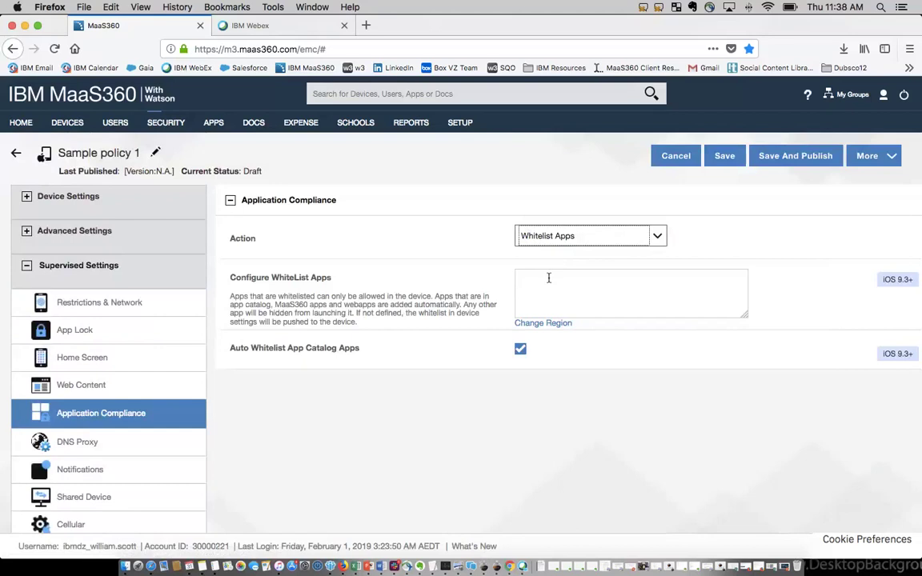
pyautogui.click(549, 278)
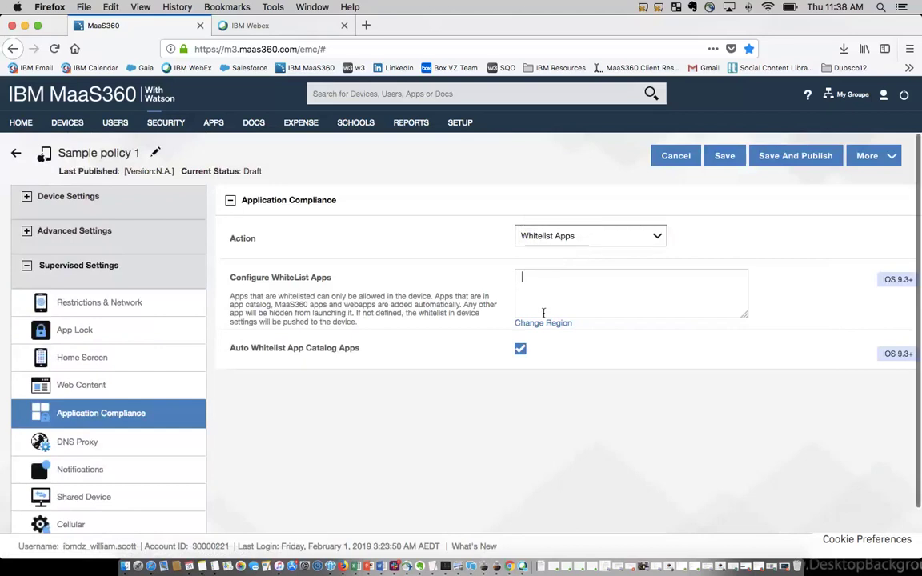
pyautogui.write('Waze')
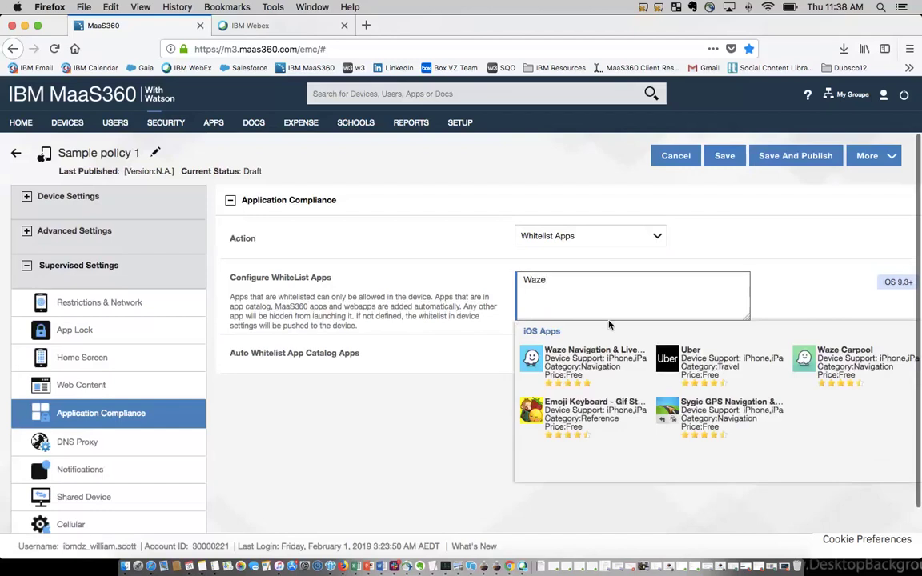
pyautogui.click(584, 363)
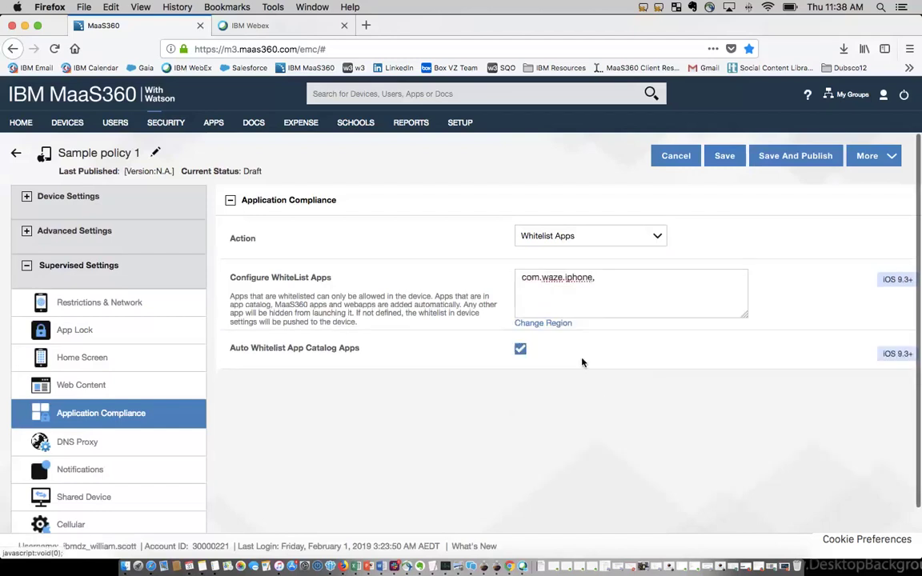
# Change the Application Compliance action to Blacklist Apps and add Netflix to the blacklisted apps
pyautogui.click(657, 239)
pyautogui.click(657, 239)
pyautogui.click(652, 244)
pyautogui.click(582, 273)
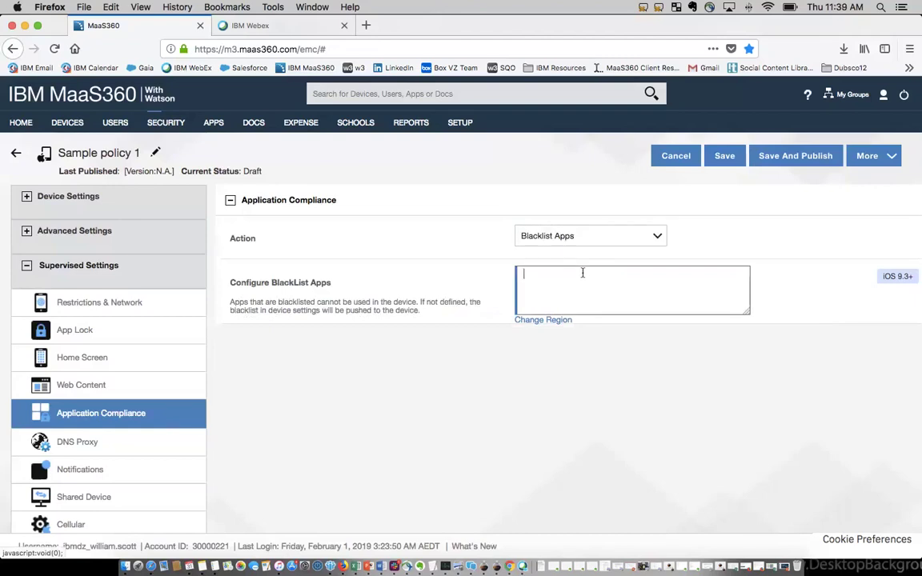
pyautogui.write('Netflix')
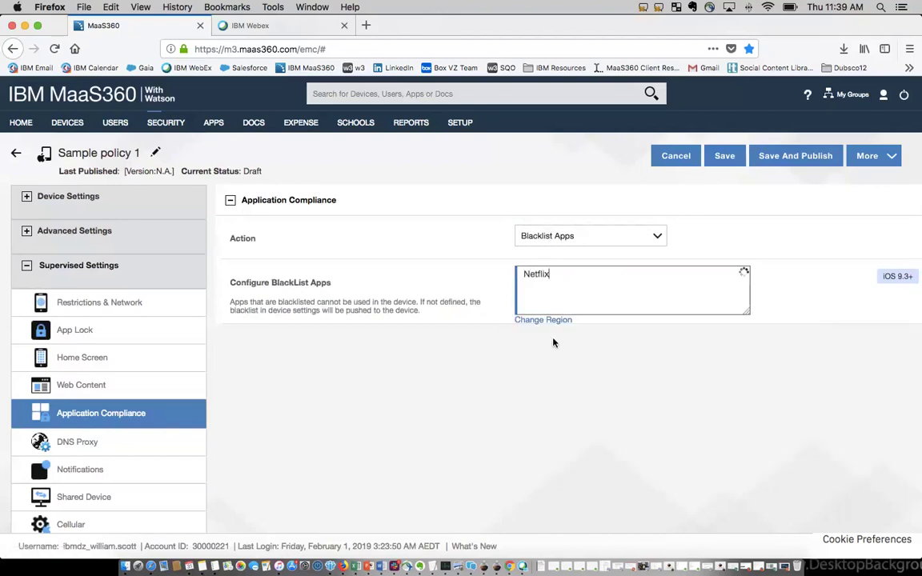
pyautogui.click(549, 349)
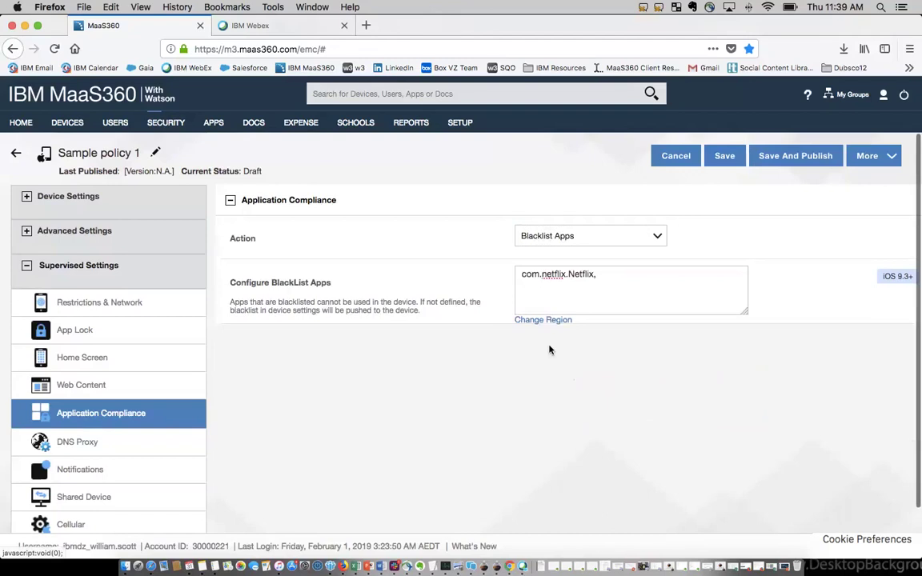
# Add Hulu to the blacklisted apps after the Netflix entry
pyautogui.click(609, 279)
pyautogui.write('hulu')
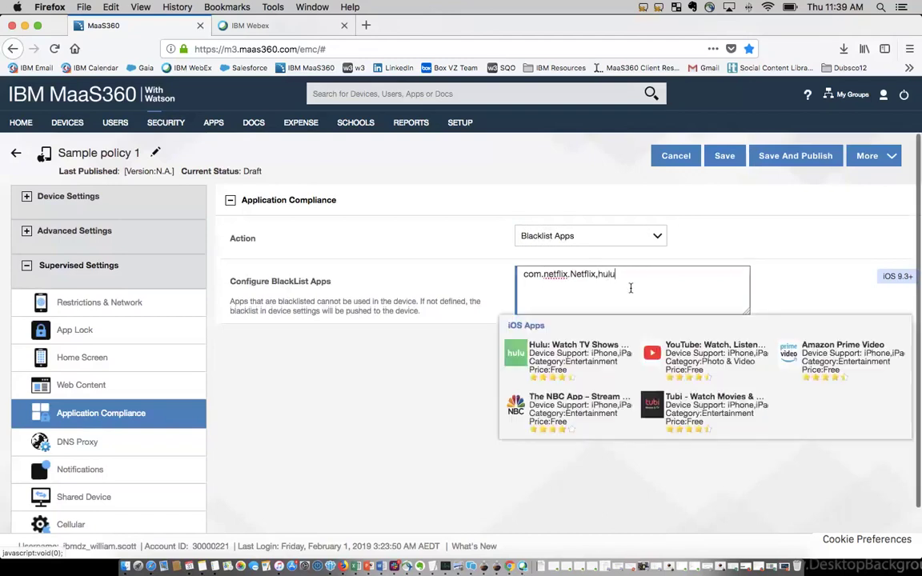
pyautogui.press('Return')
pyautogui.click(672, 276)
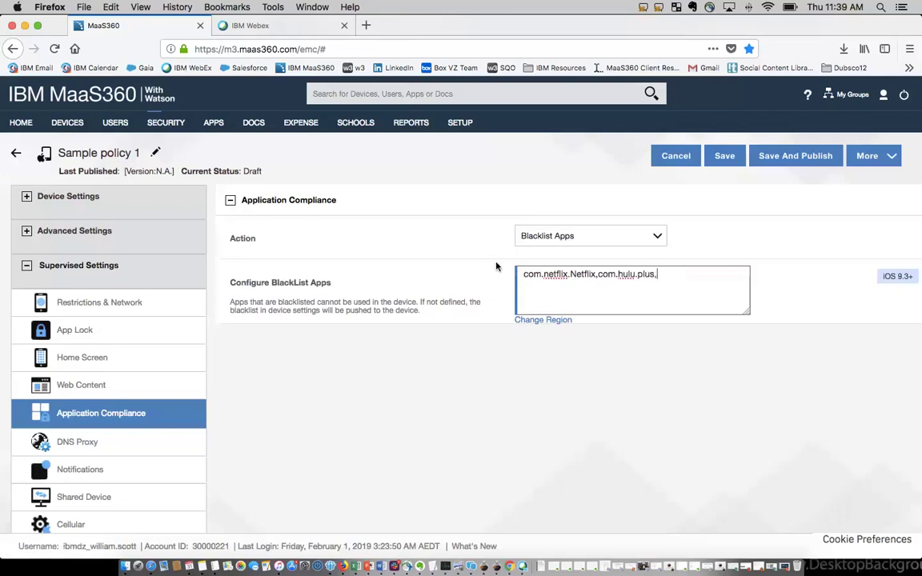
# In the advanced cellular settings, enable Configure Cellular Settings for Apps and block cellular data for the managed app Netflix
pyautogui.click(73, 225)
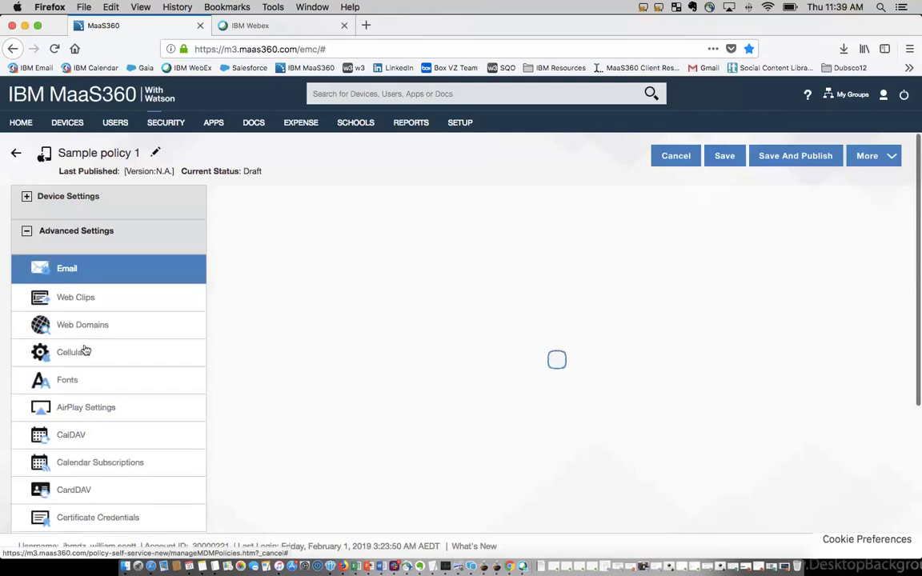
pyautogui.click(192, 351)
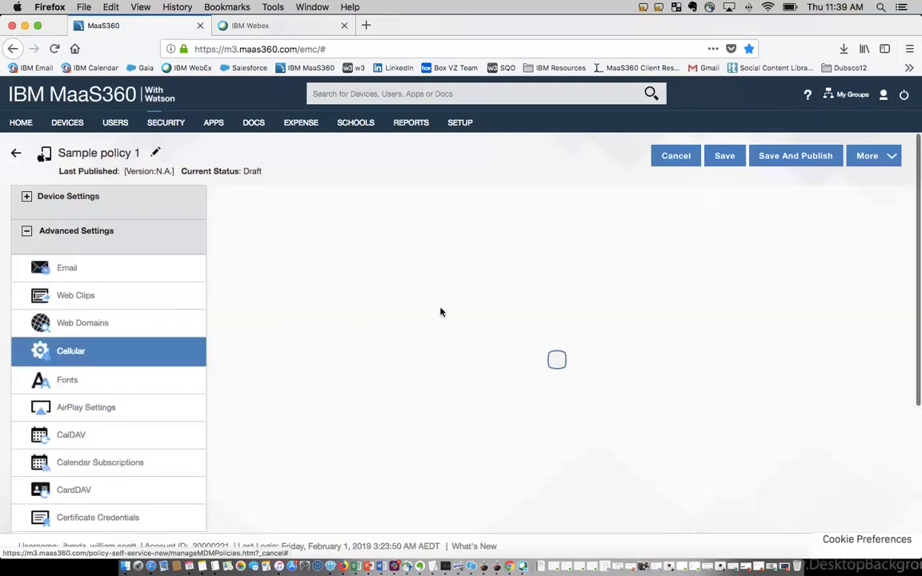
pyautogui.scroll(-1, 501, 312)
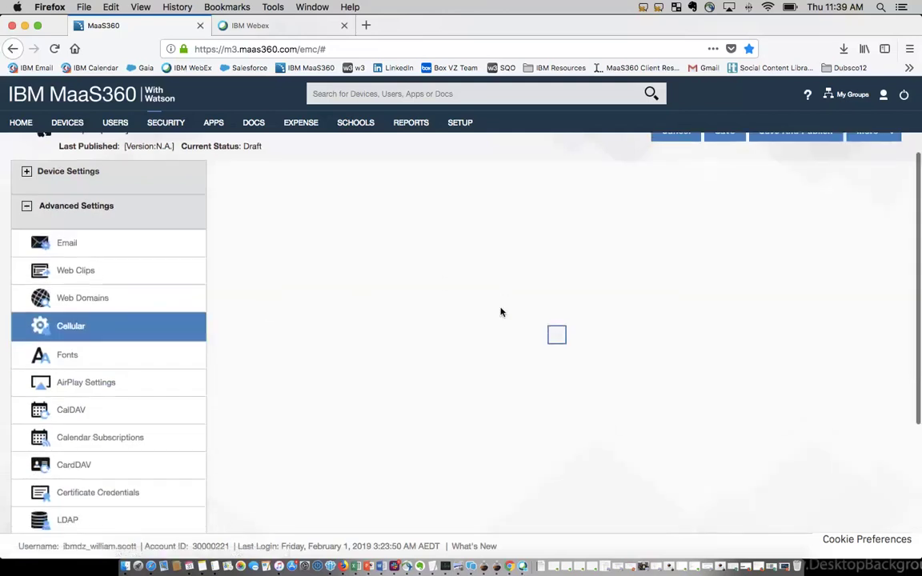
pyautogui.click(518, 313)
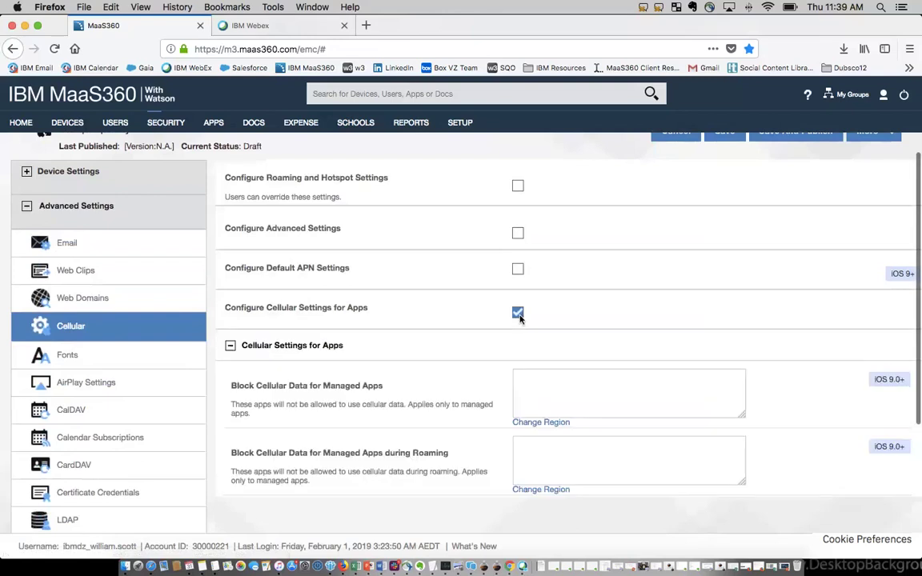
pyautogui.click(546, 378)
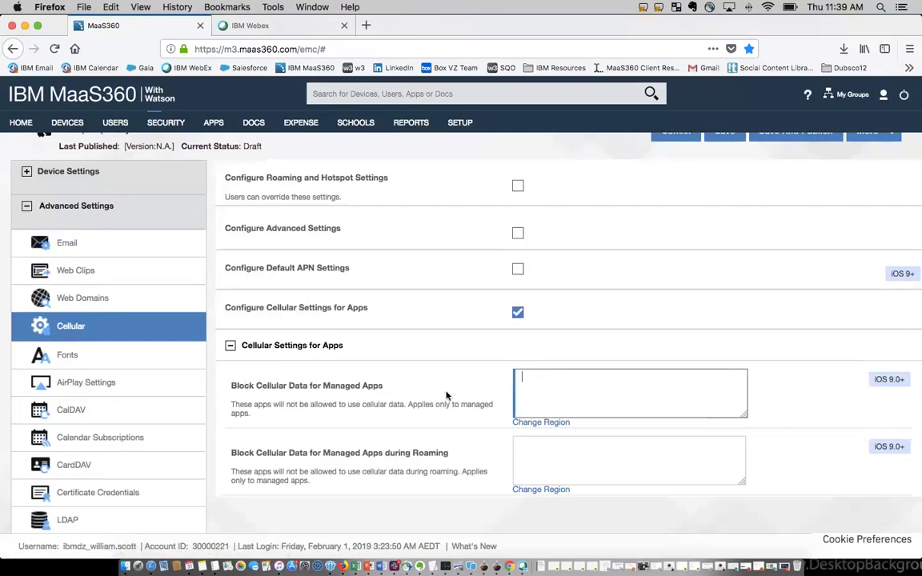
pyautogui.write('Netflix')
pyautogui.click(559, 447)
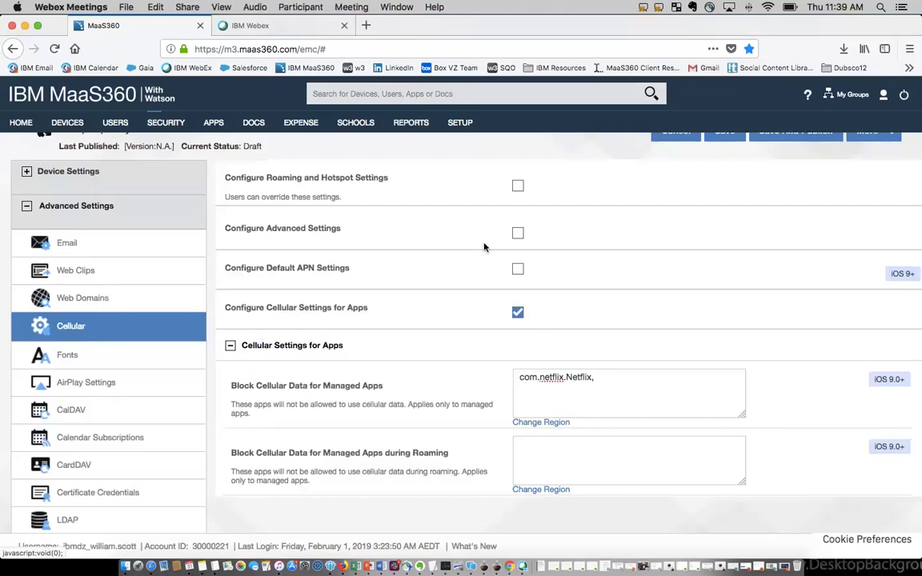
pyautogui.scroll(-3, 469, 278)
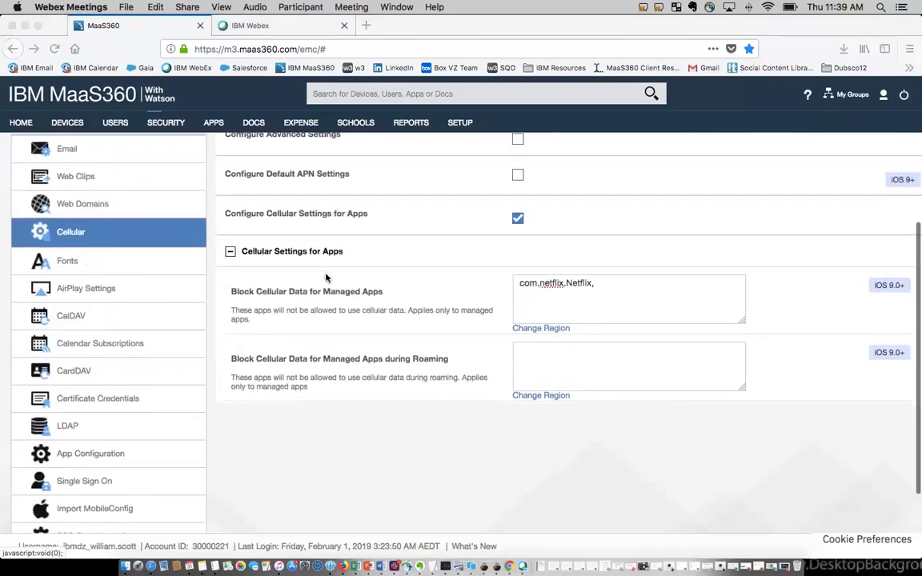
pyautogui.scroll(3, 326, 277)
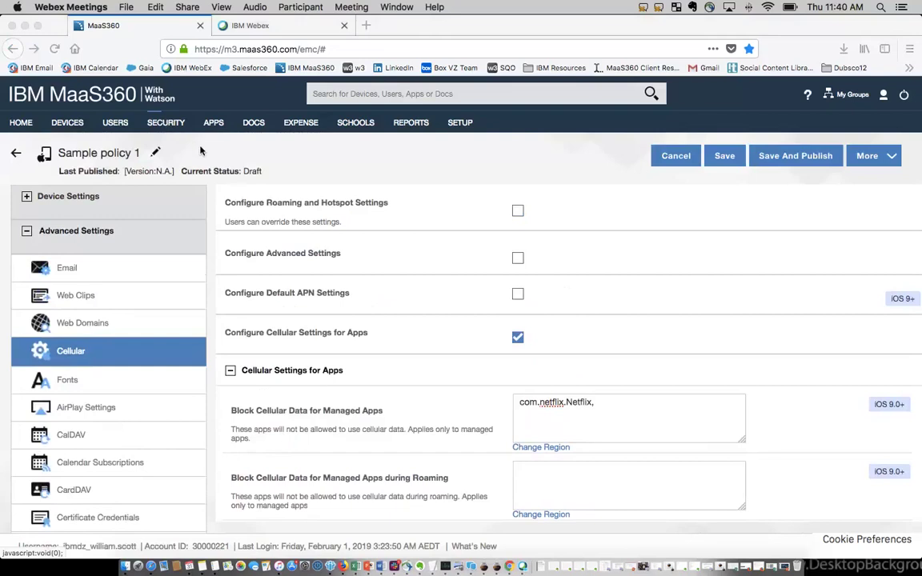
# Go back to the policies list and open the URL Filtering browser settings of User Policy Policy
pyautogui.click(154, 121)
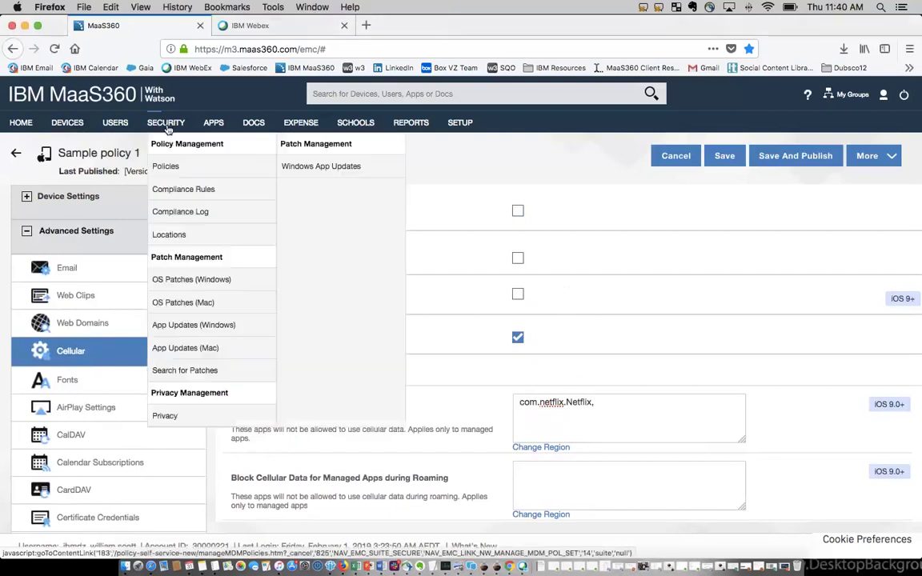
pyautogui.click(171, 169)
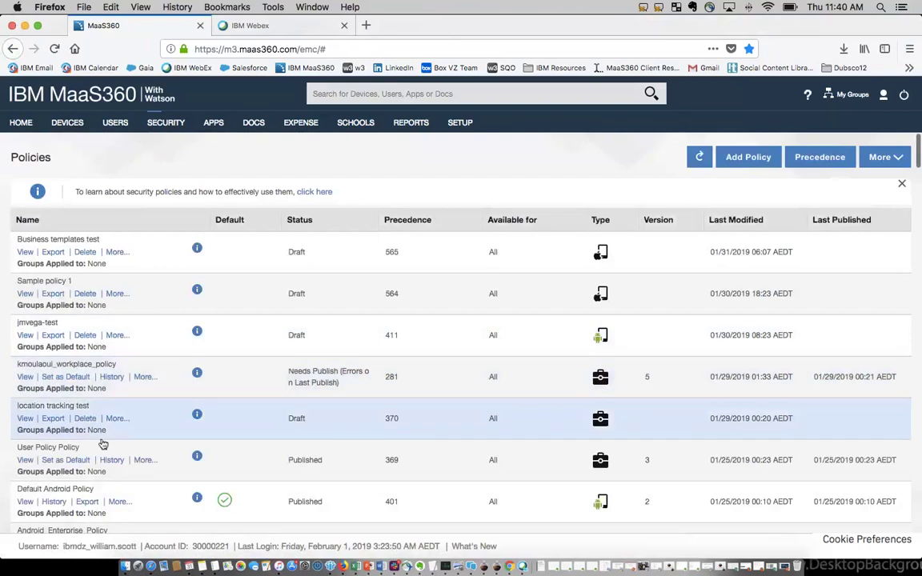
pyautogui.click(25, 461)
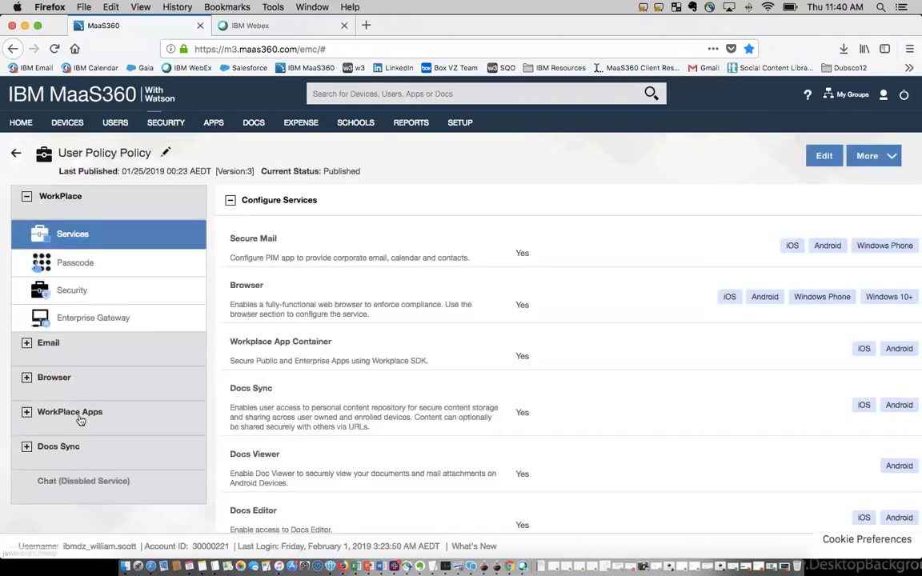
pyautogui.click(96, 388)
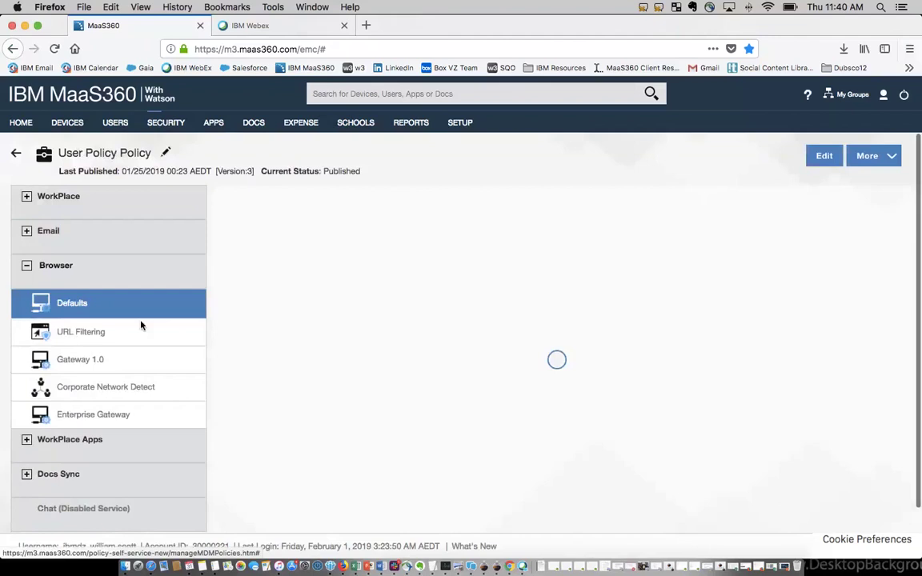
pyautogui.click(95, 335)
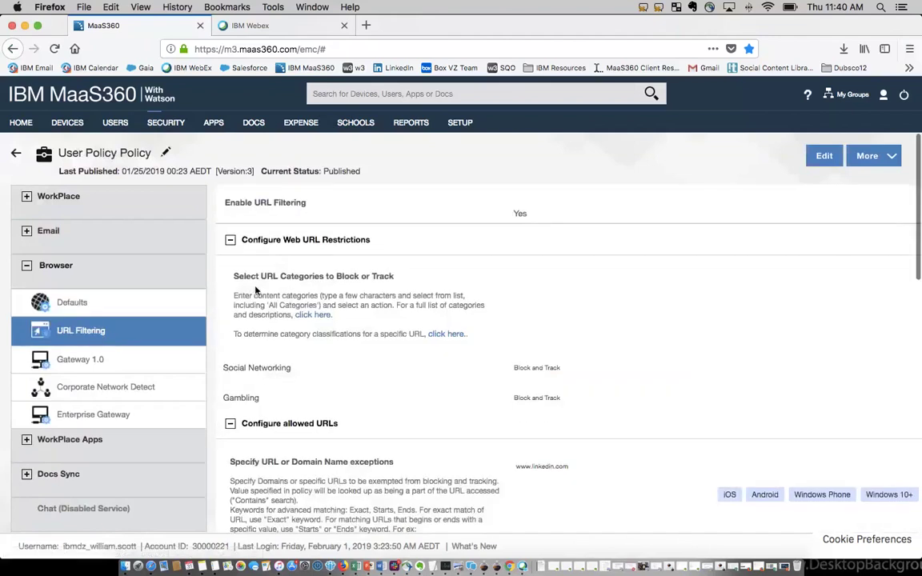
# Look through the full list of URL content categories and their descriptions, and close it
pyautogui.click(313, 315)
pyautogui.scroll(-5, 344, 272)
pyautogui.scroll(-3, 346, 274)
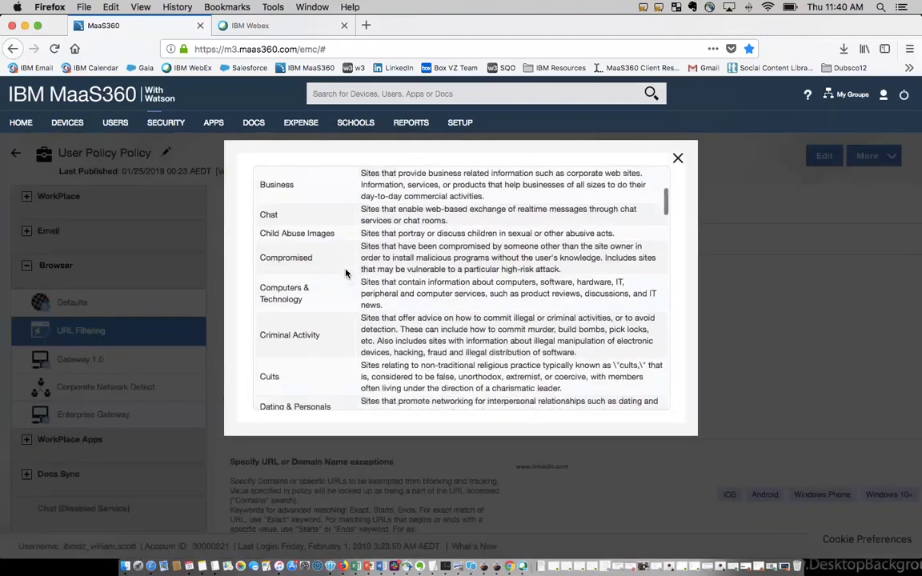
pyautogui.scroll(-9, 346, 274)
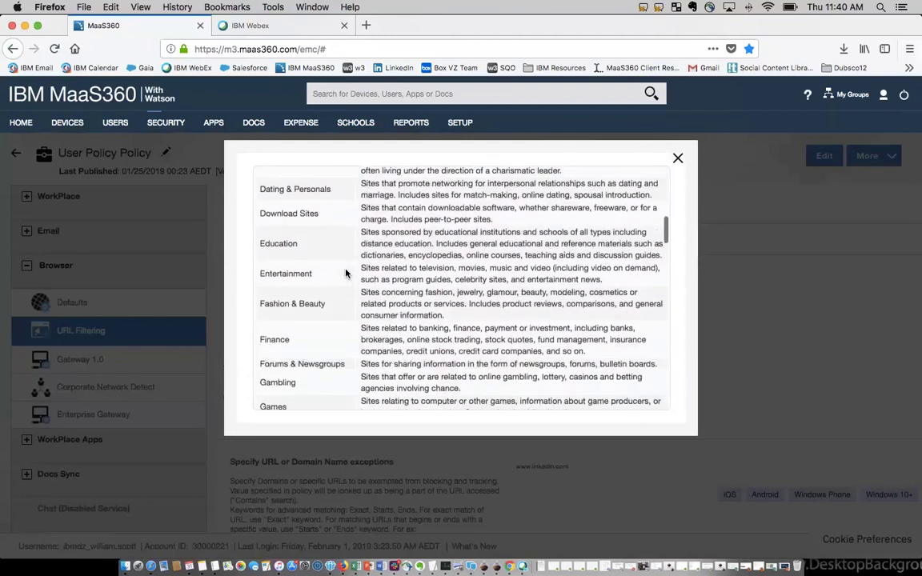
pyautogui.scroll(-10, 345, 274)
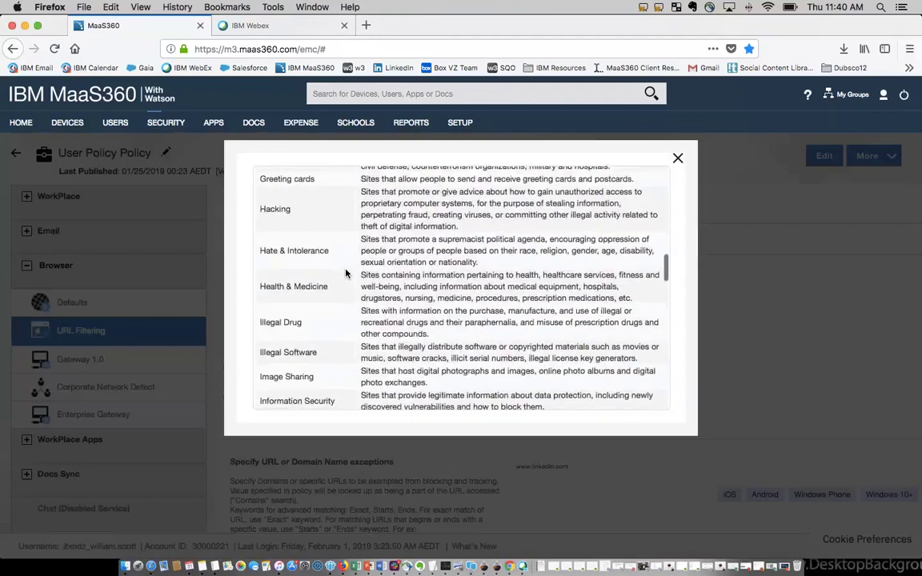
pyautogui.scroll(-6, 345, 274)
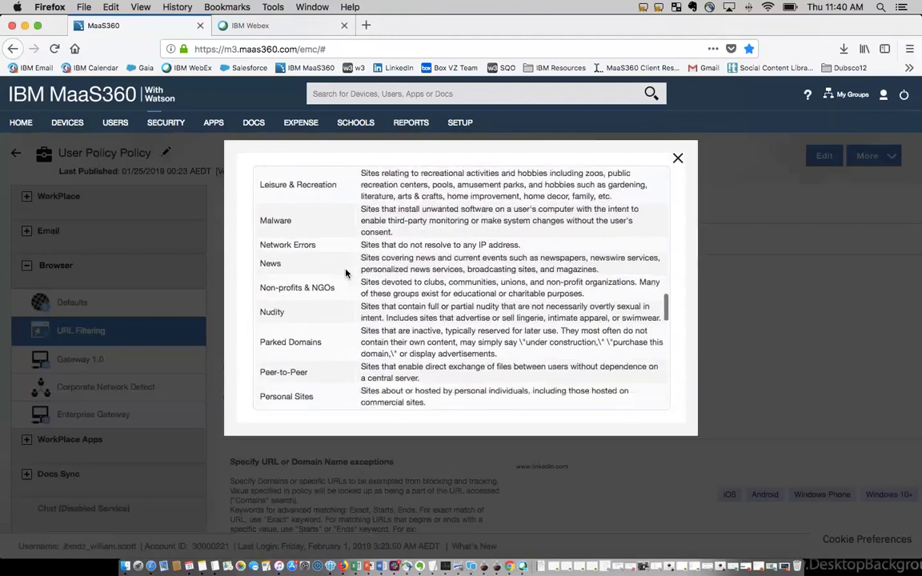
pyautogui.click(678, 159)
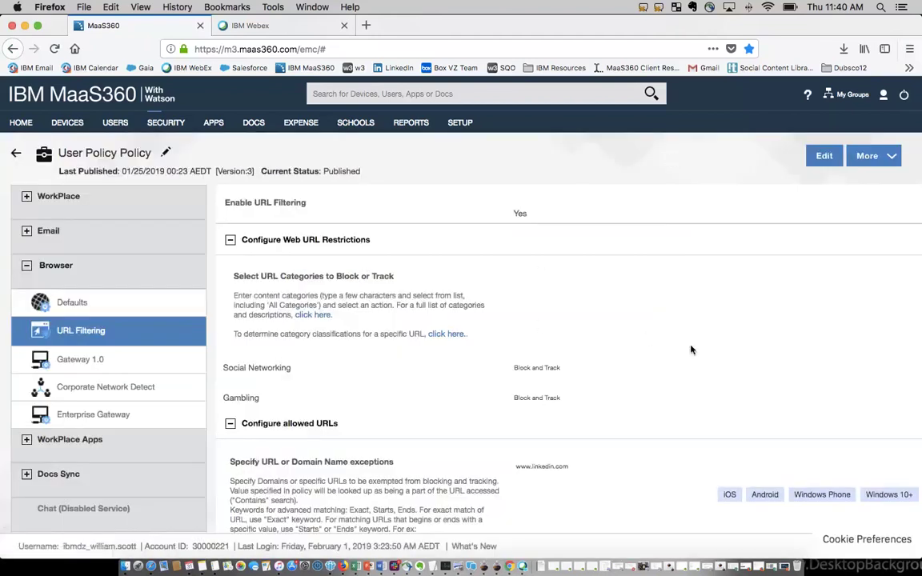
# Edit the policy and add two URL category rows, setting the first to Nudity with the action Allow and Track
pyautogui.click(819, 160)
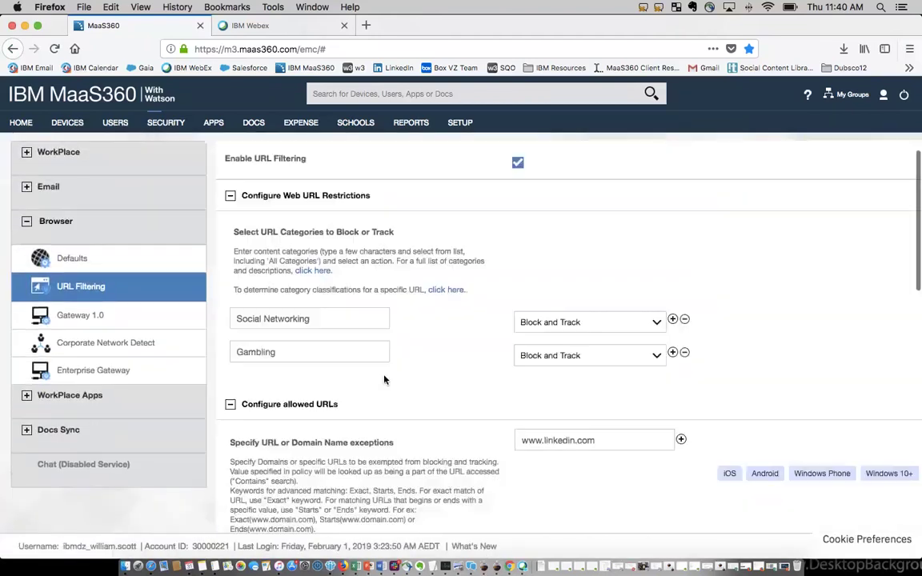
pyautogui.click(672, 352)
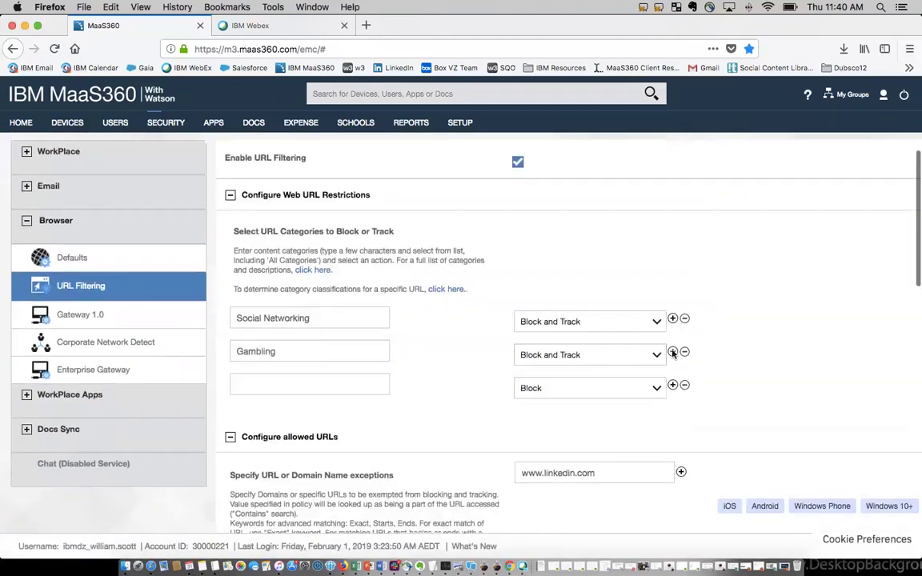
pyautogui.click(672, 352)
pyautogui.click(267, 387)
pyautogui.write('nudity')
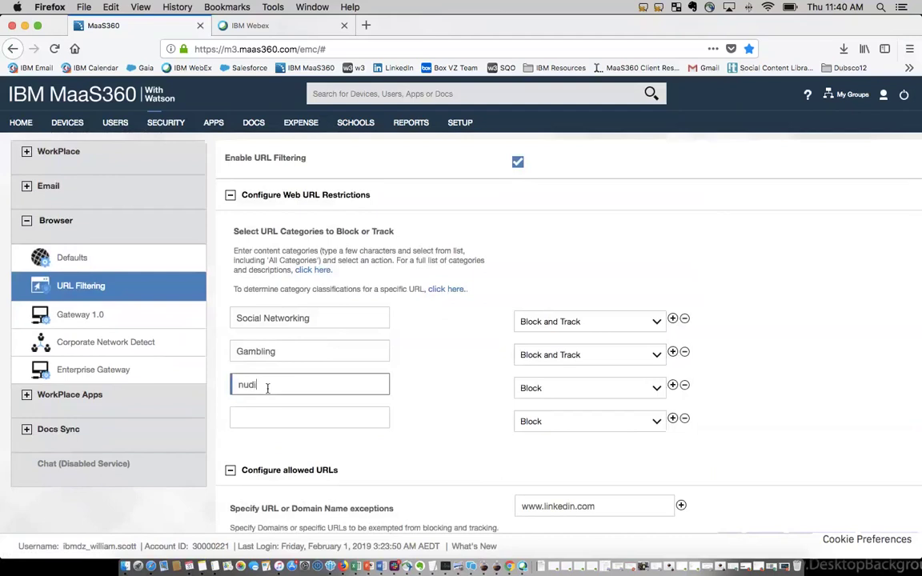
pyautogui.click(243, 401)
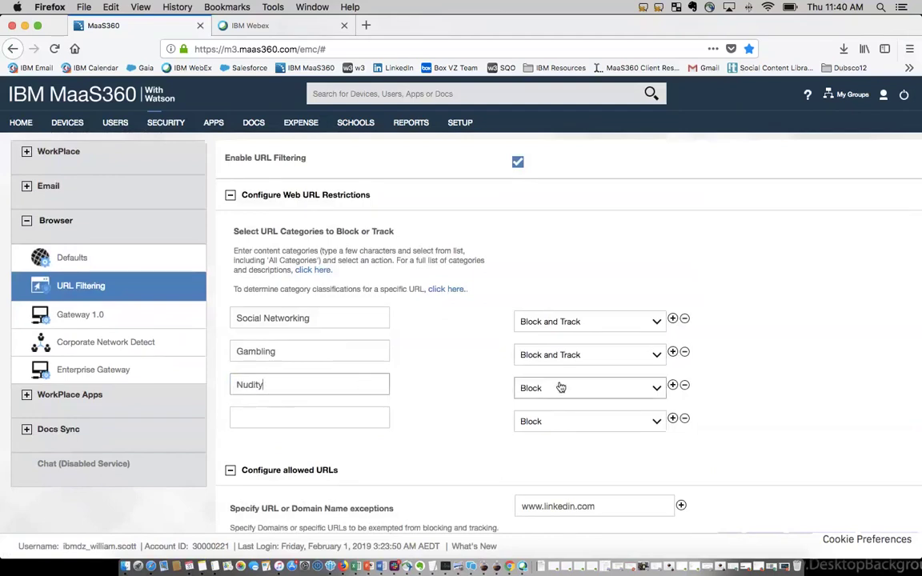
pyautogui.click(567, 390)
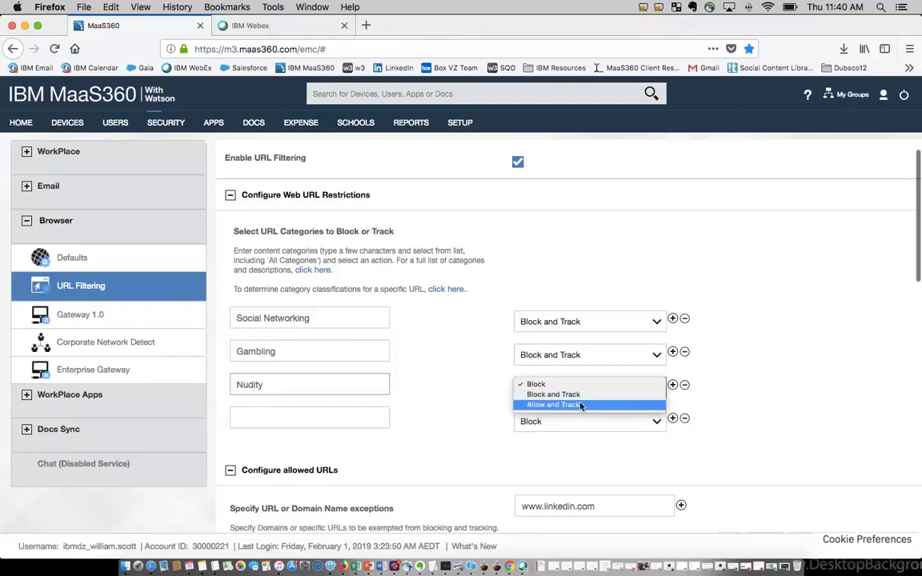
pyautogui.click(581, 405)
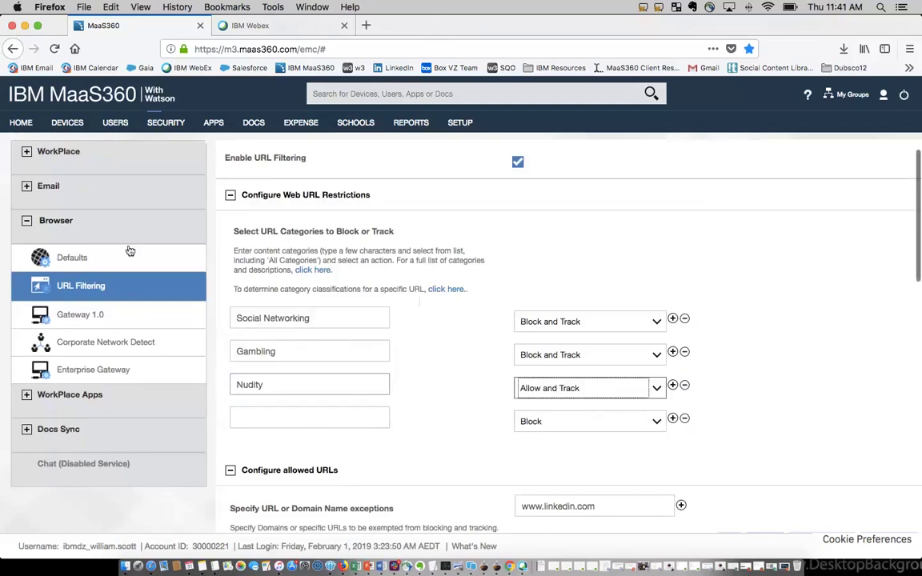
# In the policy's Email configuration, set the Mail Server to Gmail and review the secure mail account fields
pyautogui.click(77, 206)
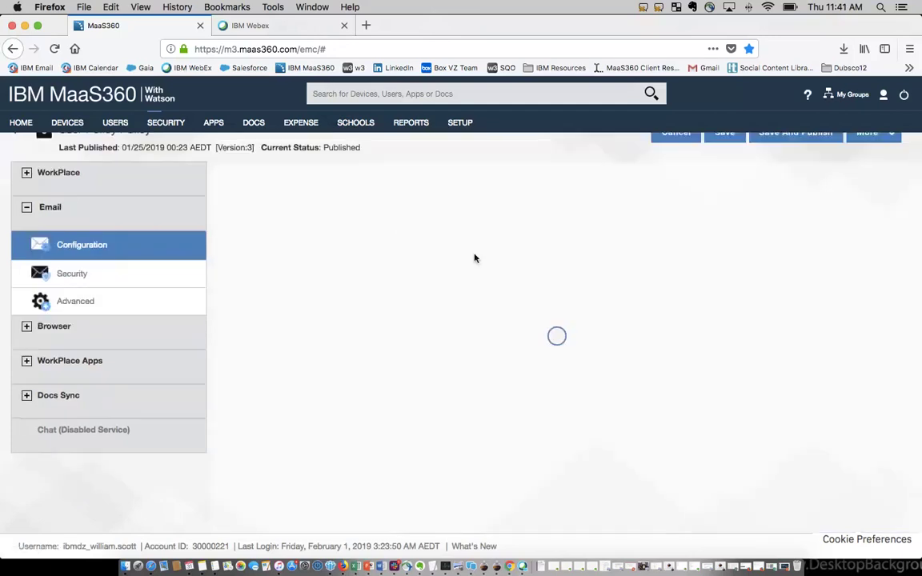
pyautogui.click(559, 214)
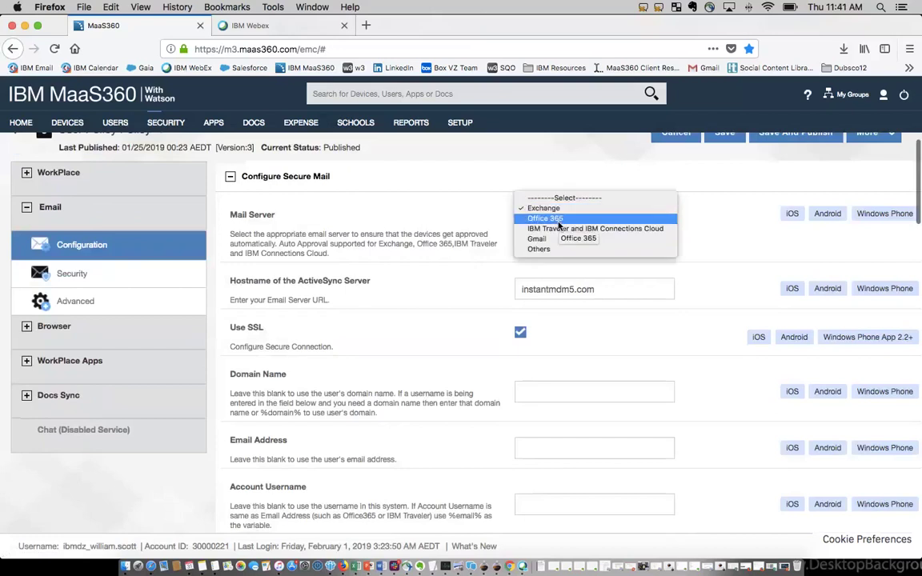
pyautogui.click(538, 239)
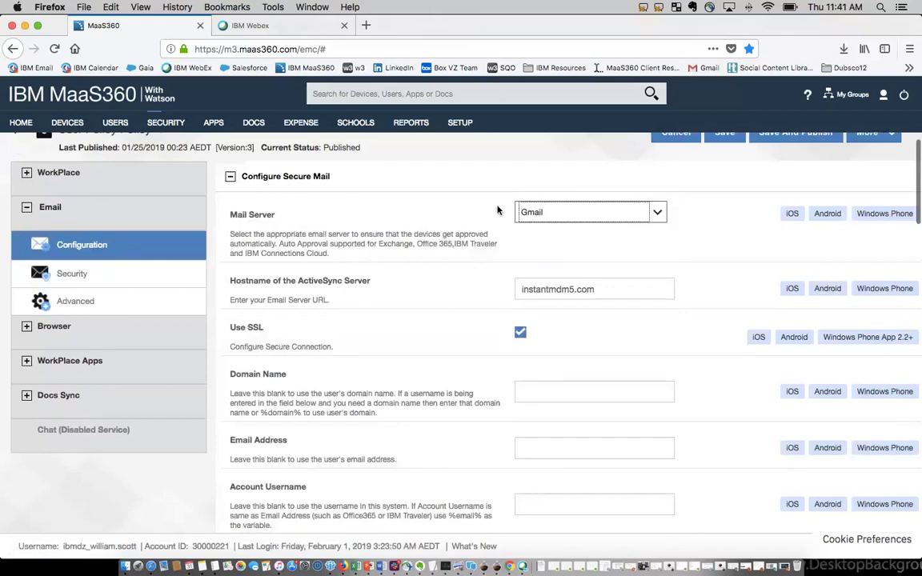
pyautogui.scroll(-3, 550, 240)
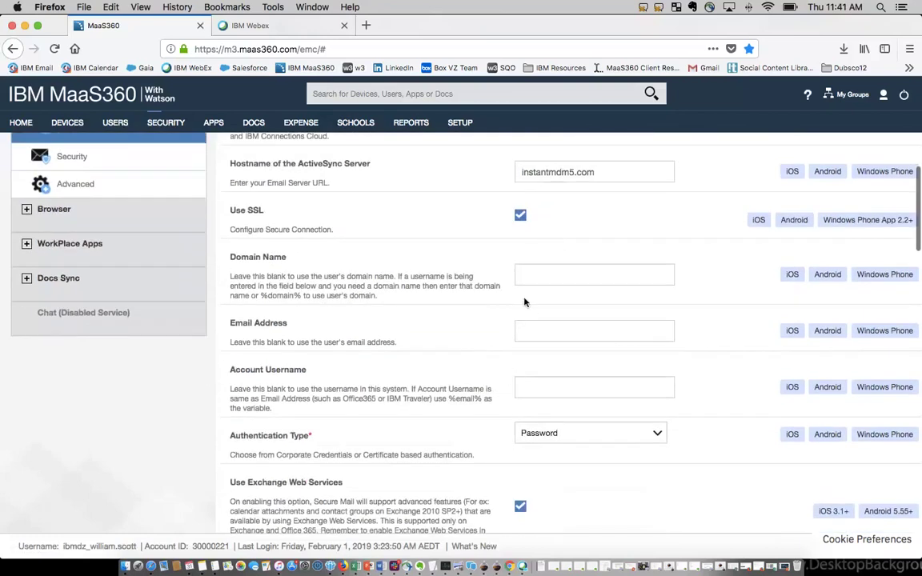
pyautogui.click(536, 322)
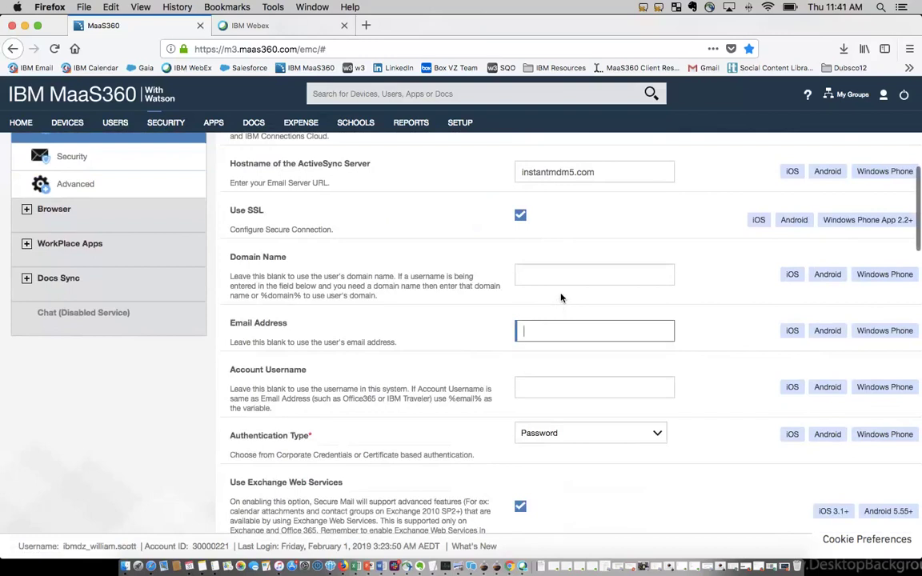
pyautogui.scroll(4, 561, 298)
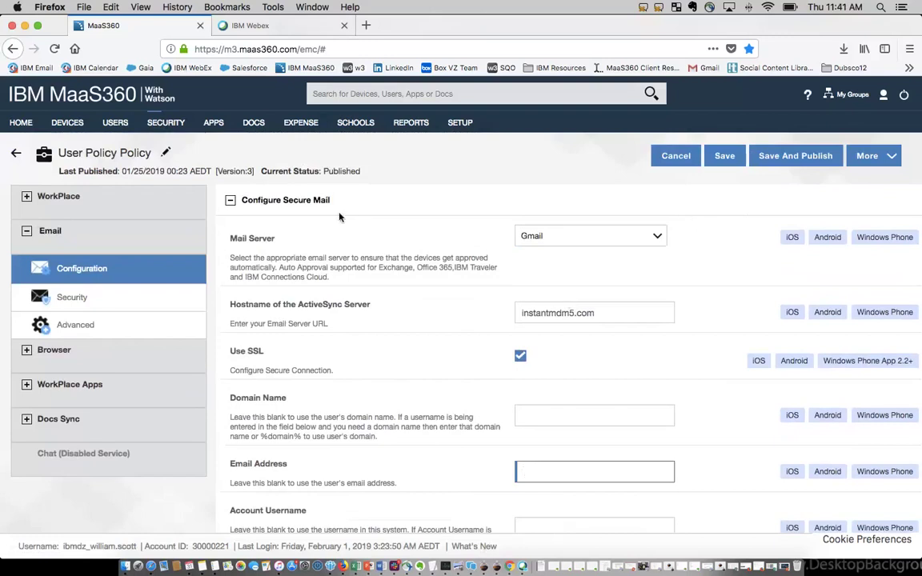
# Leave the policy and open the app catalog
pyautogui.moveTo(200, 121)
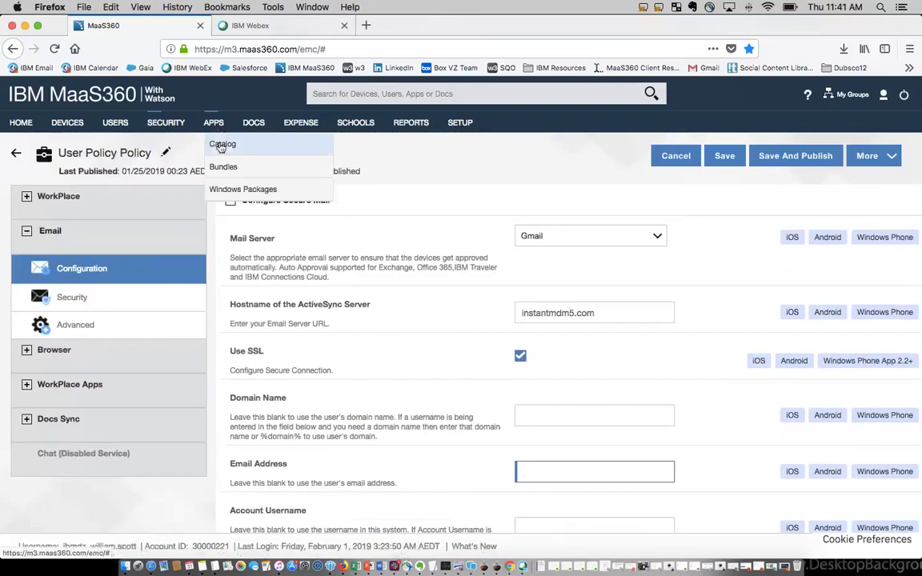
pyautogui.click(221, 146)
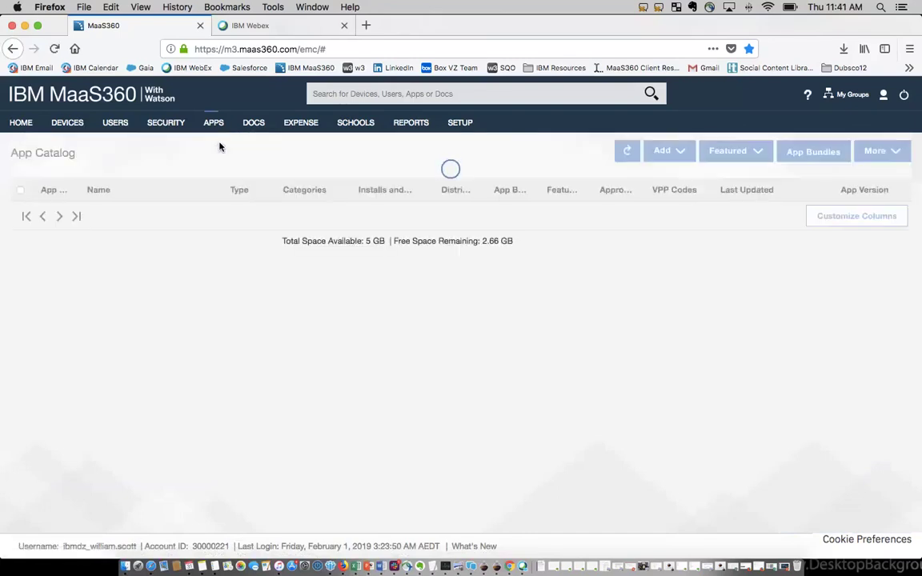
pyautogui.moveTo(464, 353)
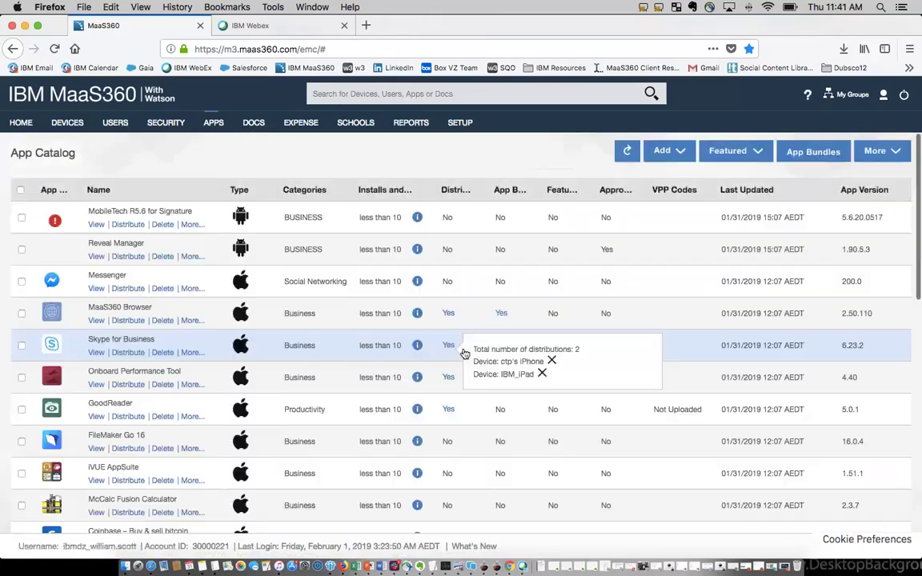
# Start adding an iTunes App Store app for iOS, search for waze and select the Waze Navigation app
pyautogui.click(677, 150)
pyautogui.click(599, 178)
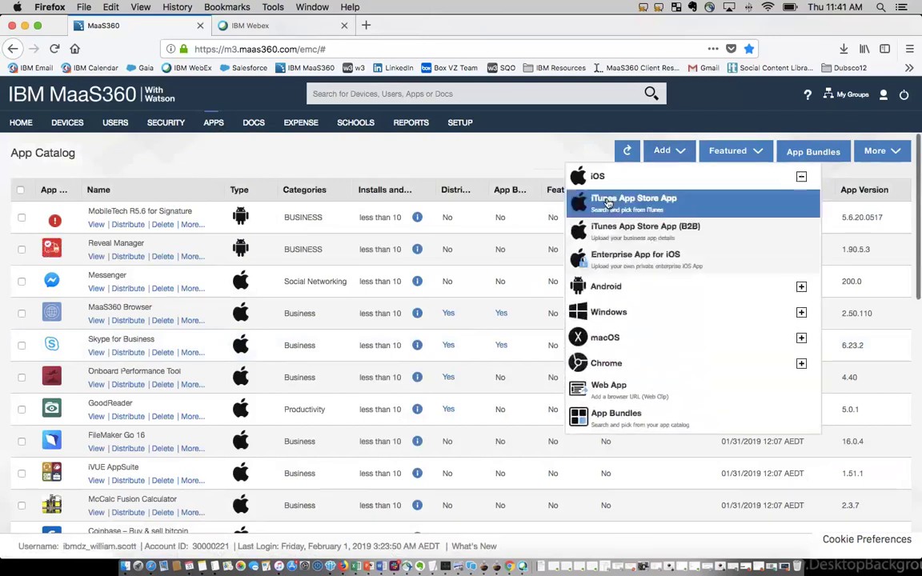
pyautogui.click(607, 202)
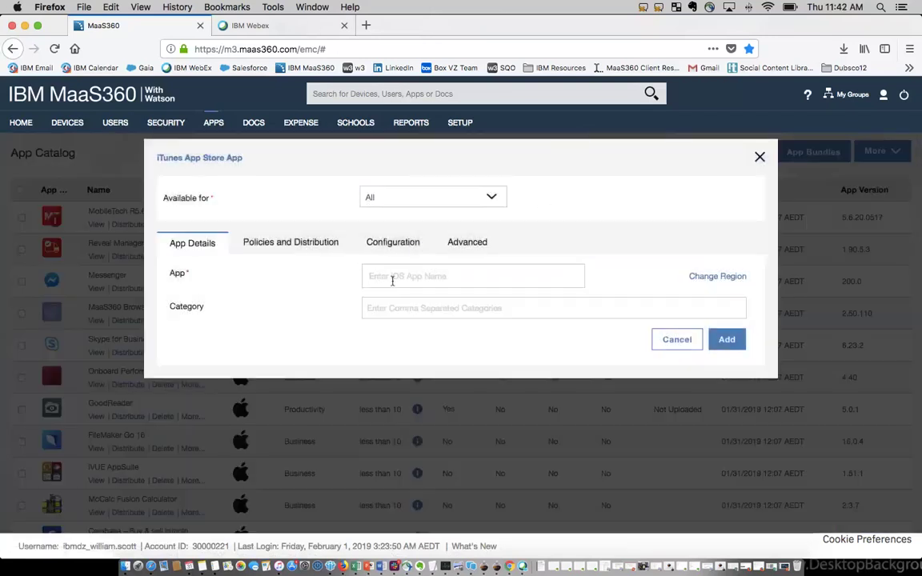
pyautogui.click(394, 277)
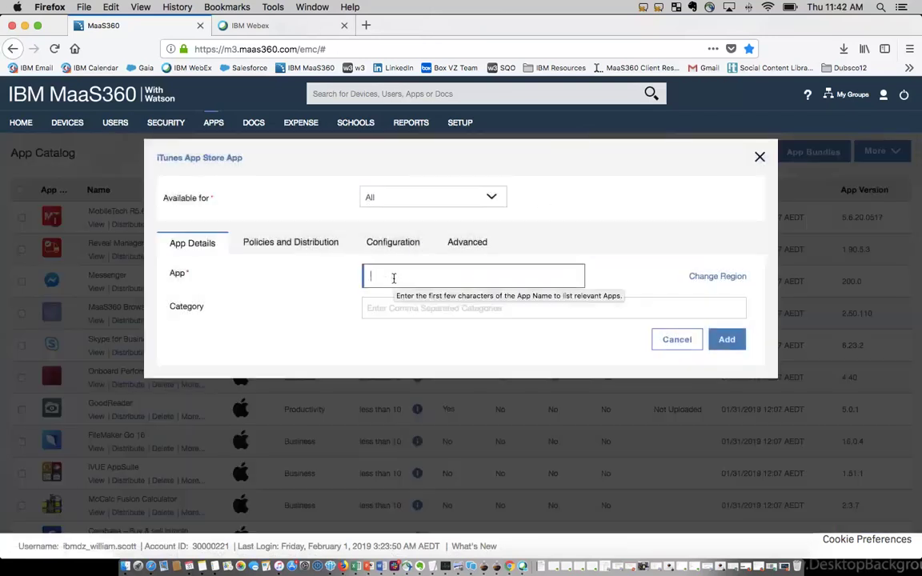
pyautogui.write('waze')
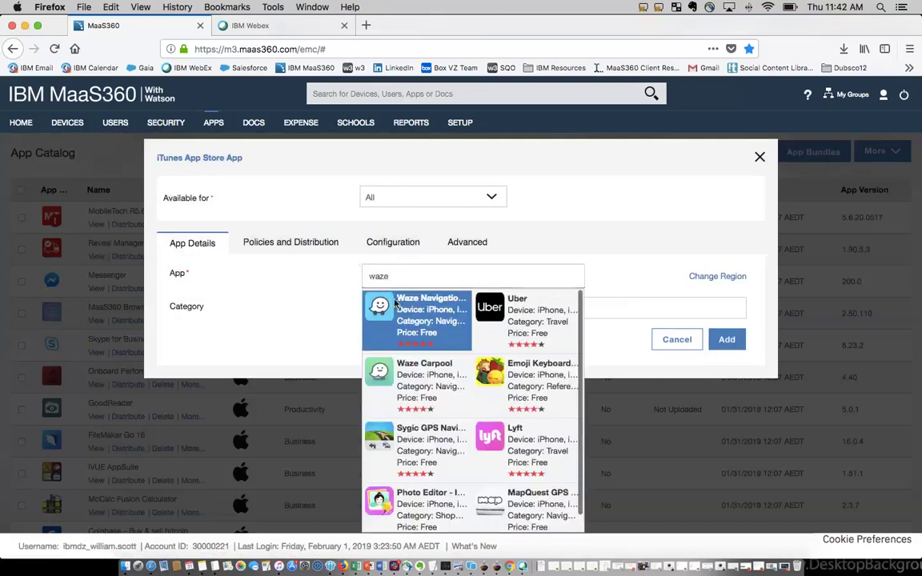
pyautogui.click(395, 304)
# Set the app's distribution to the group 1 SG with Instant Install enabled, and cancel adding the app
pyautogui.click(298, 245)
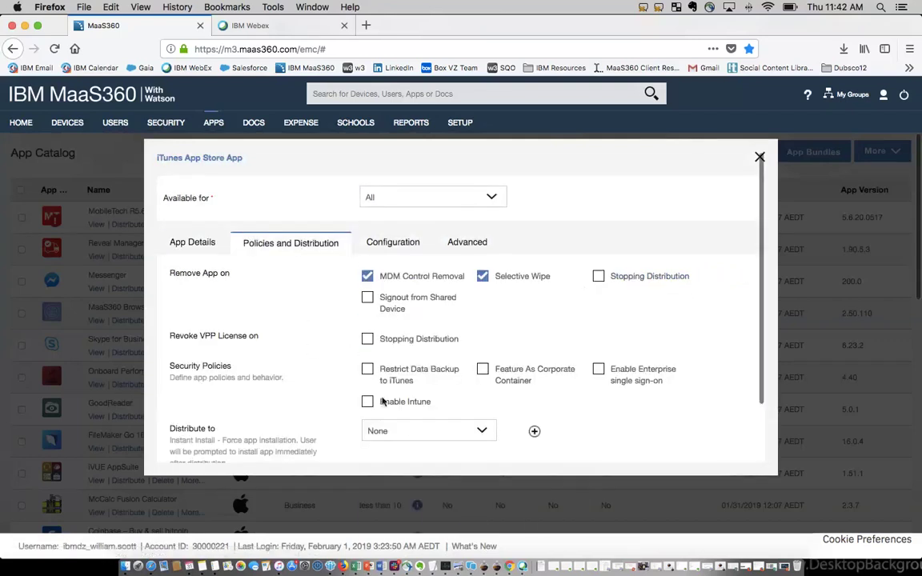
pyautogui.click(400, 431)
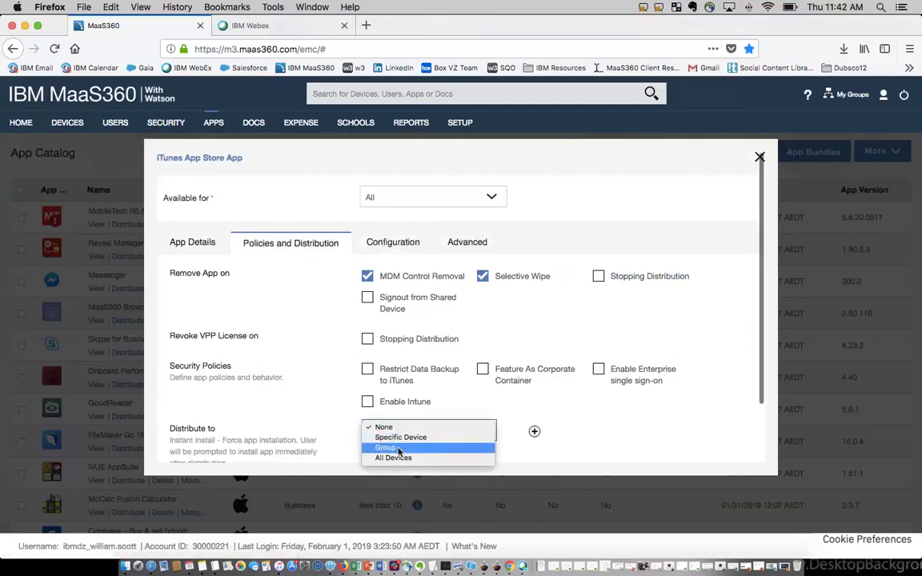
pyautogui.click(388, 447)
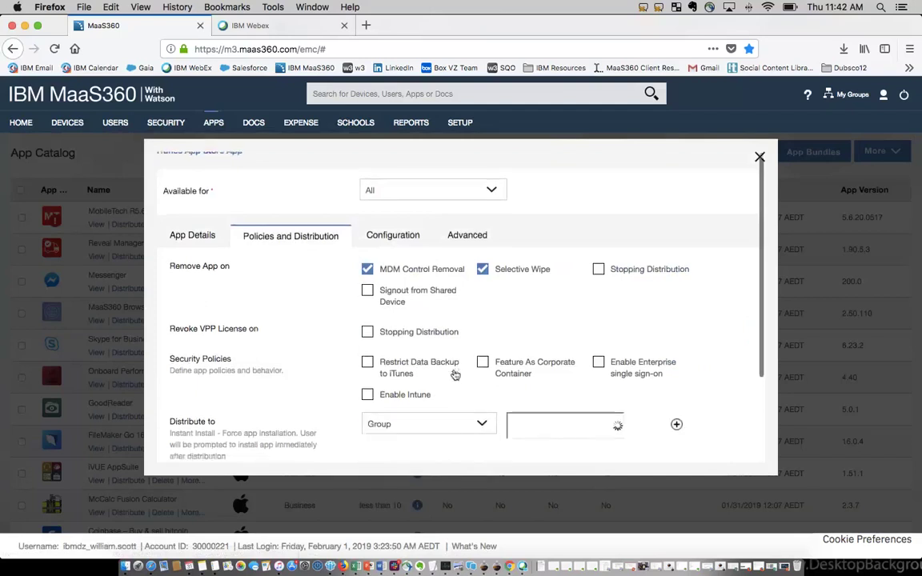
pyautogui.scroll(-3, 455, 376)
pyautogui.click(368, 385)
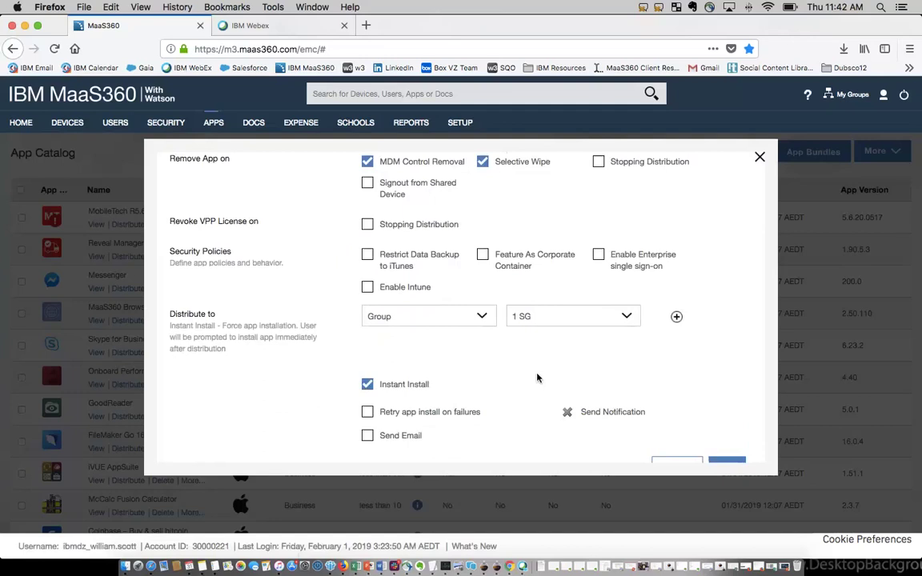
pyautogui.scroll(-2, 675, 297)
pyautogui.scroll(3, 671, 304)
pyautogui.scroll(-3, 670, 336)
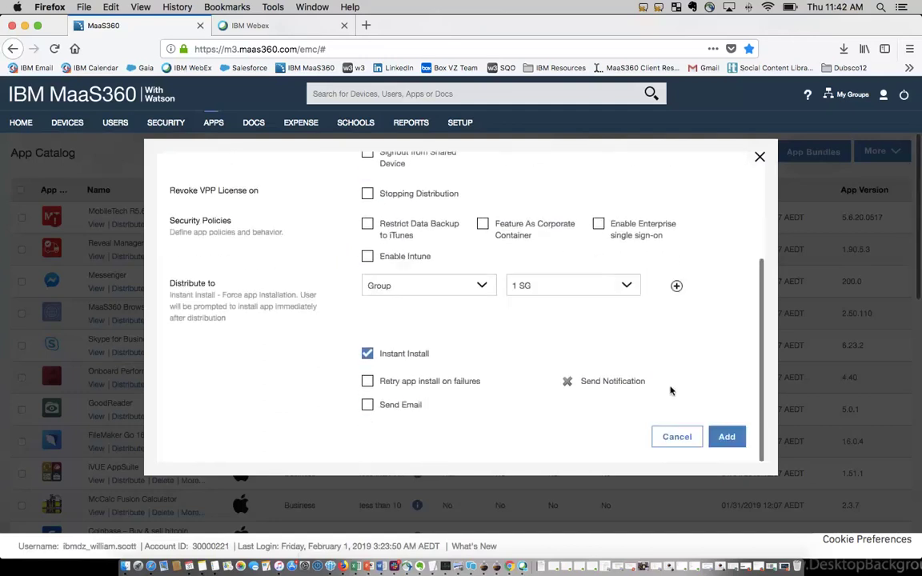
pyautogui.click(678, 437)
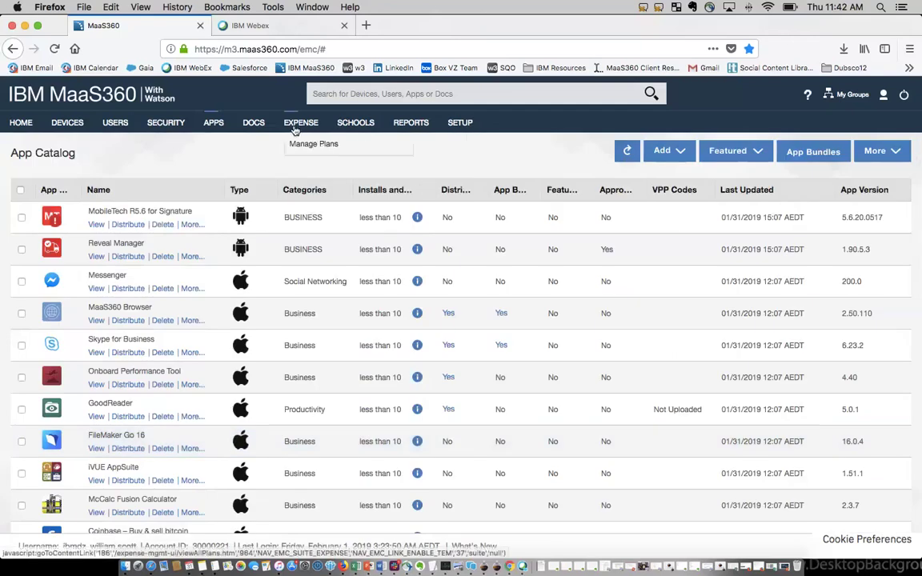
# In the content library, start distributing the ArcelorMittal folder to a Group target, check the start and expiration time options, and close the dialog
pyautogui.click(253, 127)
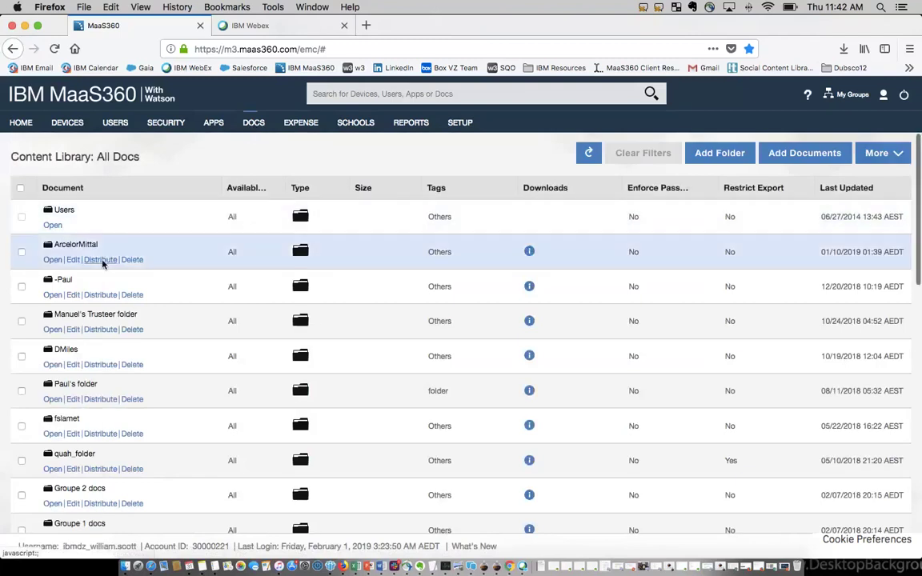
pyautogui.click(101, 259)
pyautogui.click(451, 228)
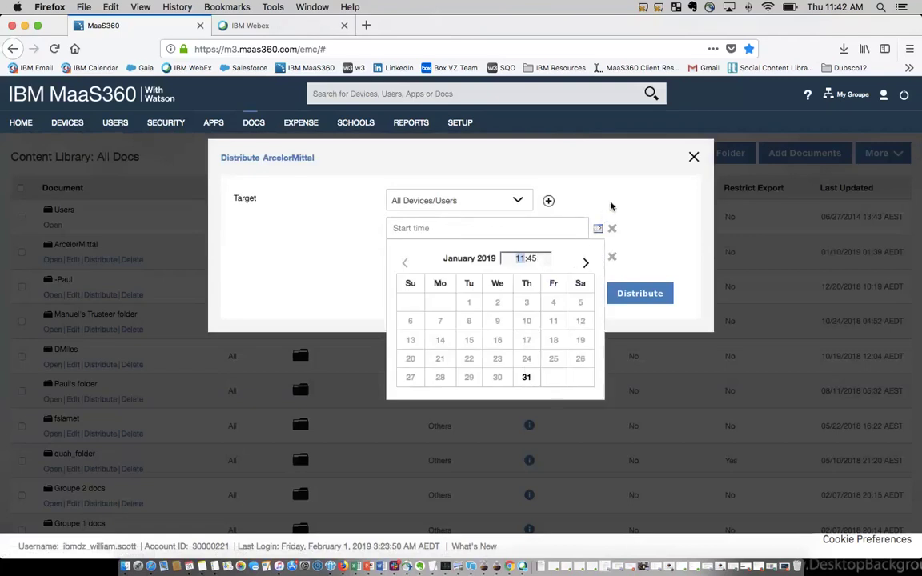
pyautogui.click(517, 200)
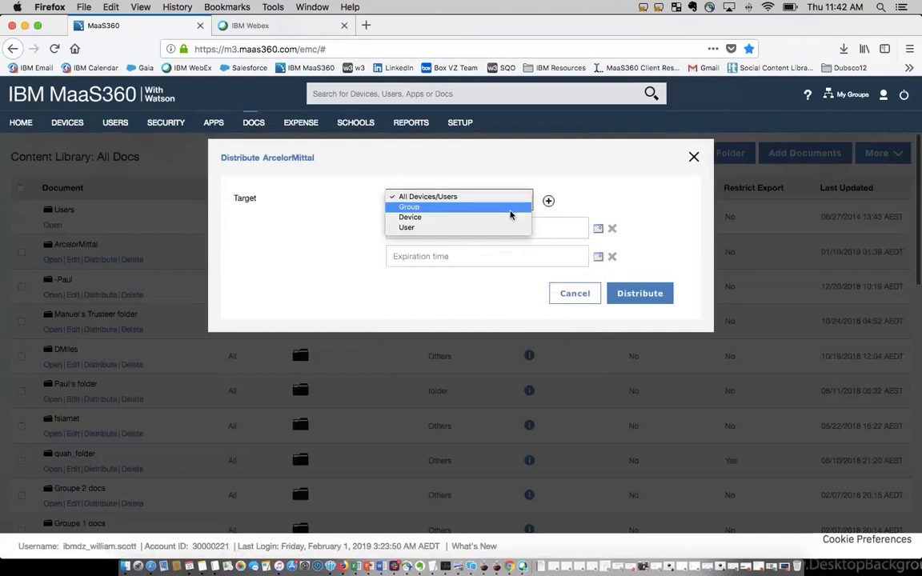
pyautogui.click(518, 206)
pyautogui.click(554, 293)
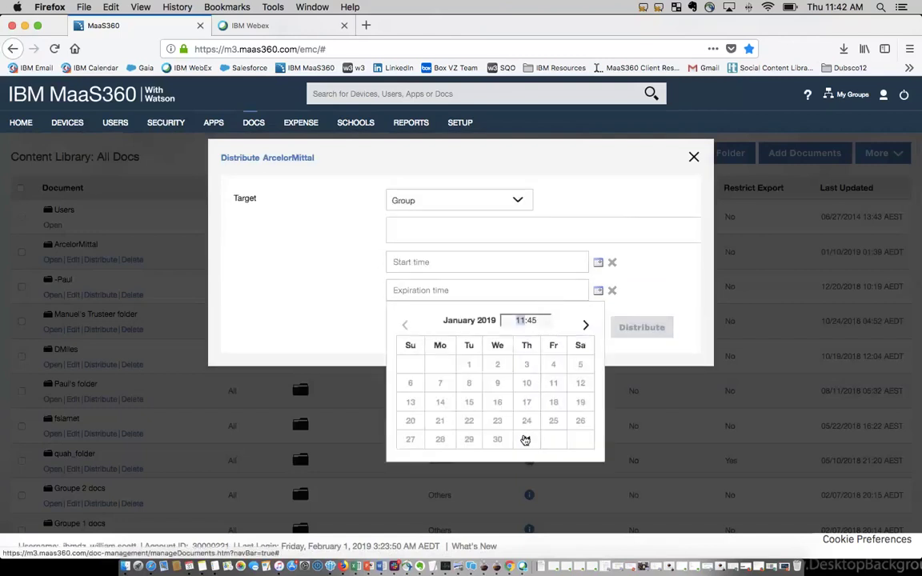
pyautogui.click(694, 158)
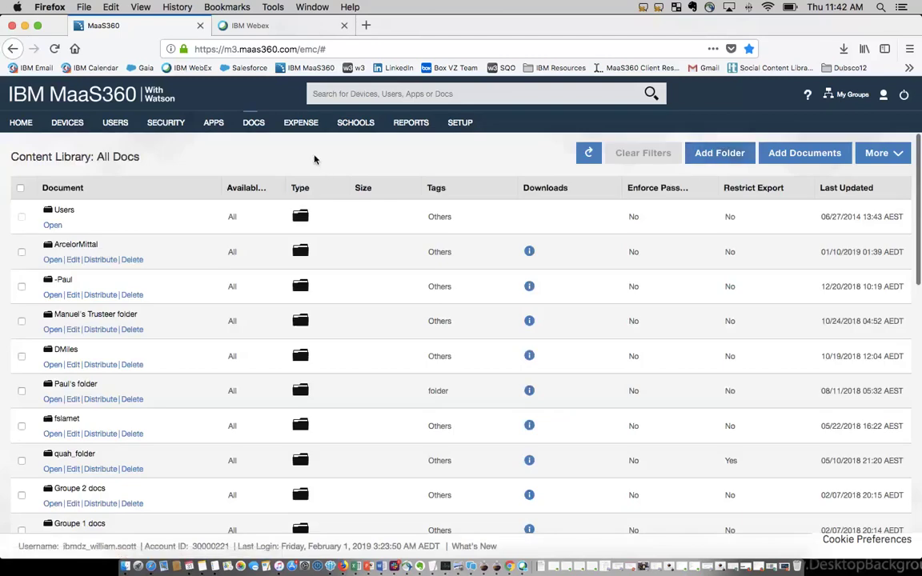
# Open the list of managed content sources
pyautogui.moveTo(244, 125)
pyautogui.click(260, 168)
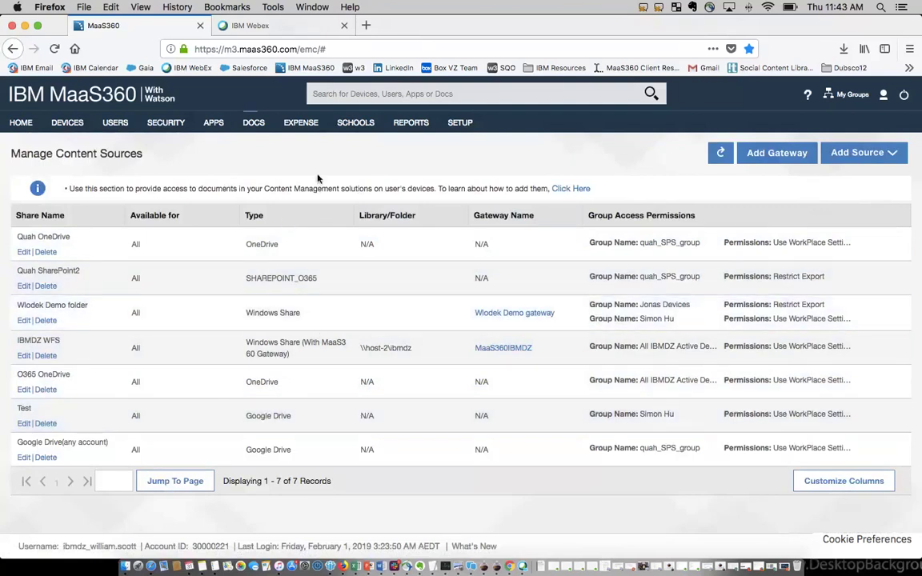
# Edit the first expense plan, setting the billing cycle's first day to 3 and the in-network mobile data usage limit to 5000.0 MB
pyautogui.moveTo(289, 122)
pyautogui.click(315, 145)
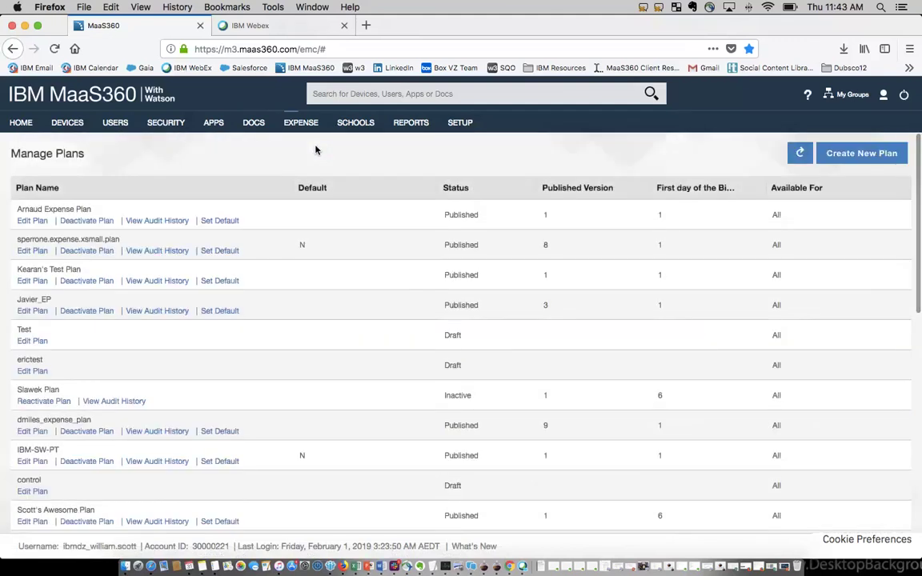
pyautogui.click(40, 220)
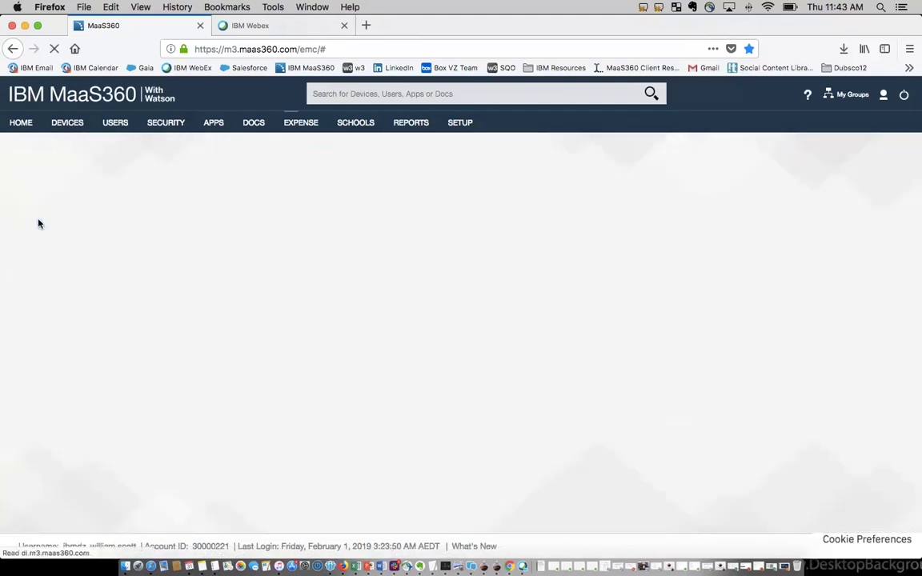
pyautogui.click(319, 314)
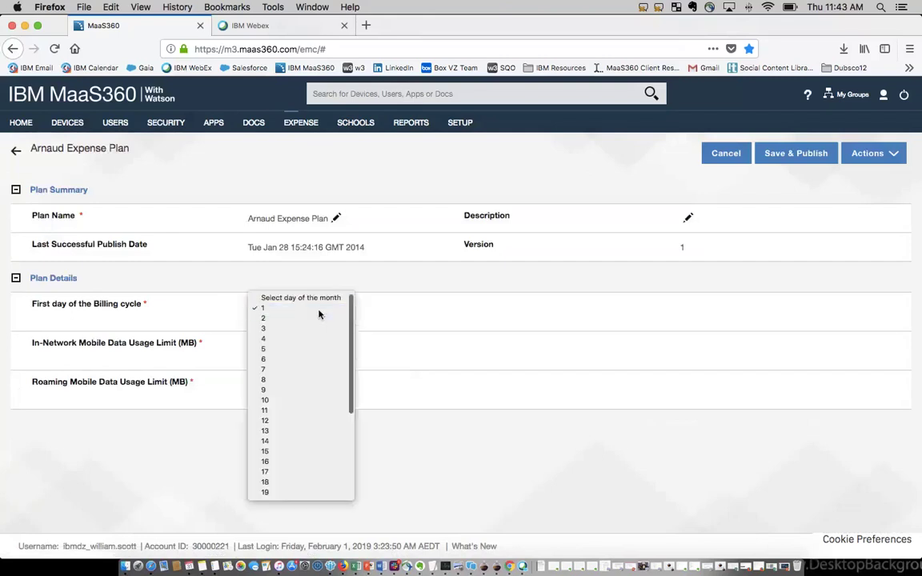
pyautogui.click(317, 329)
pyautogui.click(259, 352)
pyautogui.write('0')
pyautogui.press('BackSpace')
pyautogui.write('5000.0')
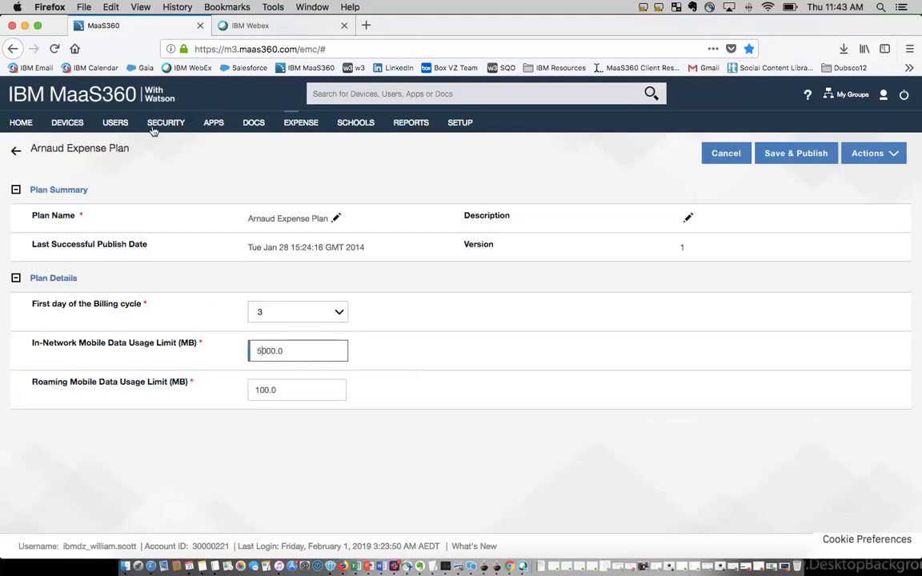
# Go to the compliance rules and open the rule set 00_01_AppleOS_Rules_JWH for editing
pyautogui.moveTo(158, 126)
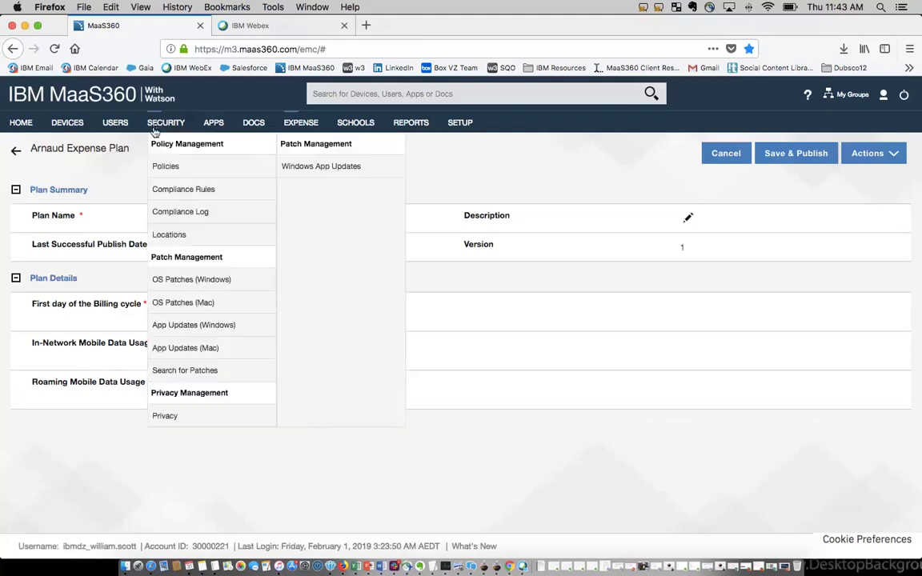
pyautogui.click(166, 193)
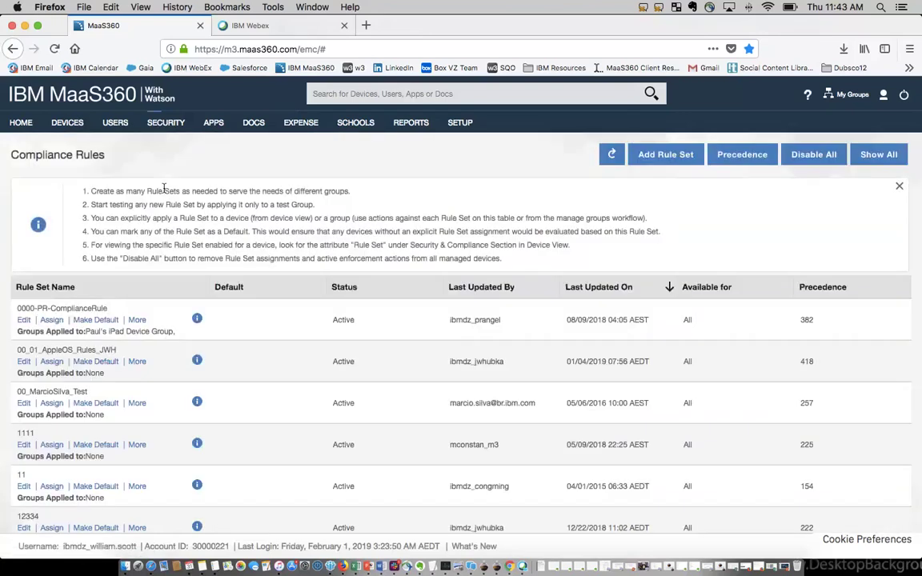
pyautogui.scroll(-2, 172, 194)
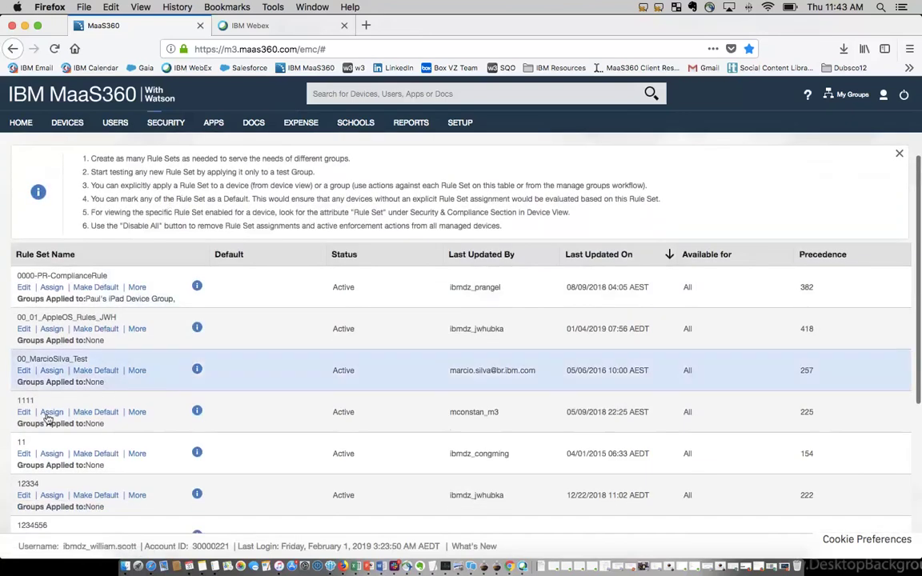
pyautogui.click(25, 329)
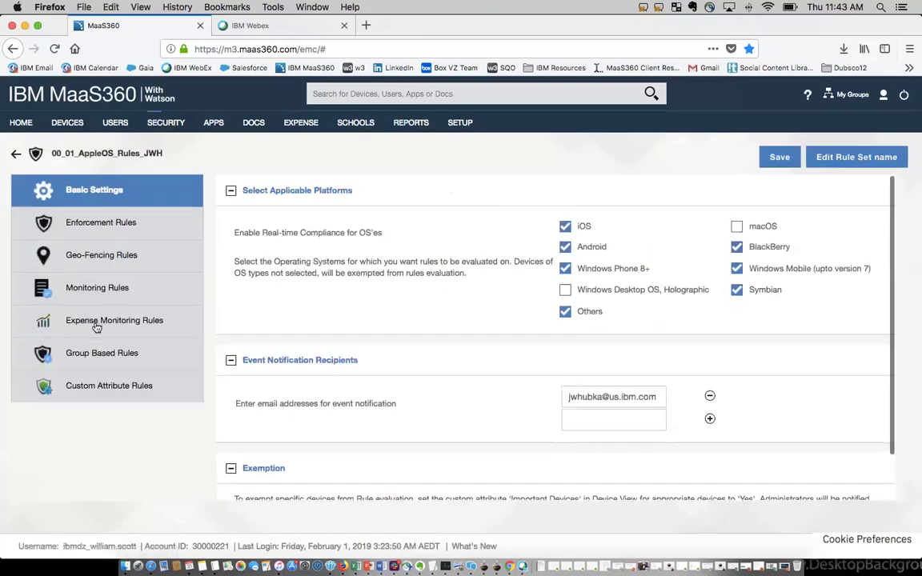
# In the expense monitoring rules, enable the Roaming Mobile Data Usage rule and set its first threshold to 50%
pyautogui.click(149, 324)
pyautogui.click(766, 343)
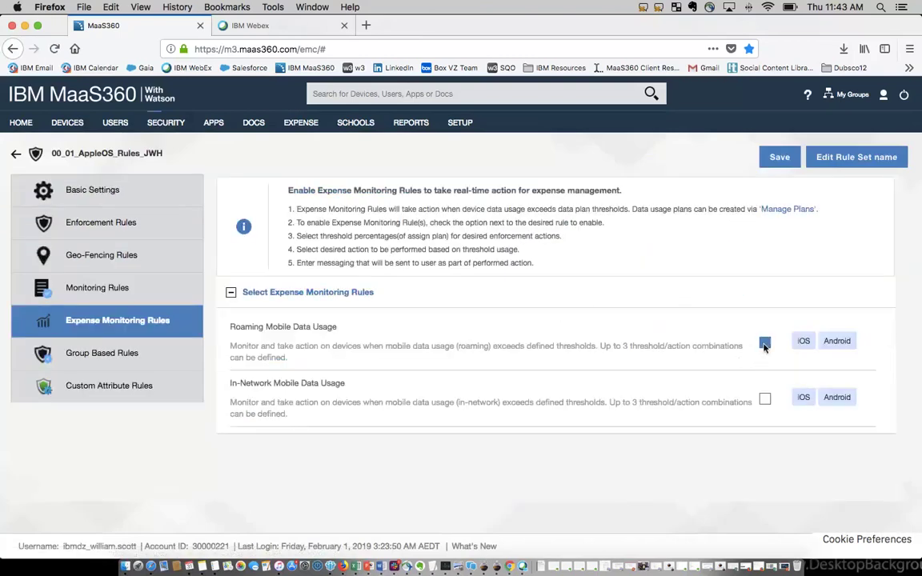
pyautogui.scroll(-2, 582, 321)
pyautogui.click(582, 320)
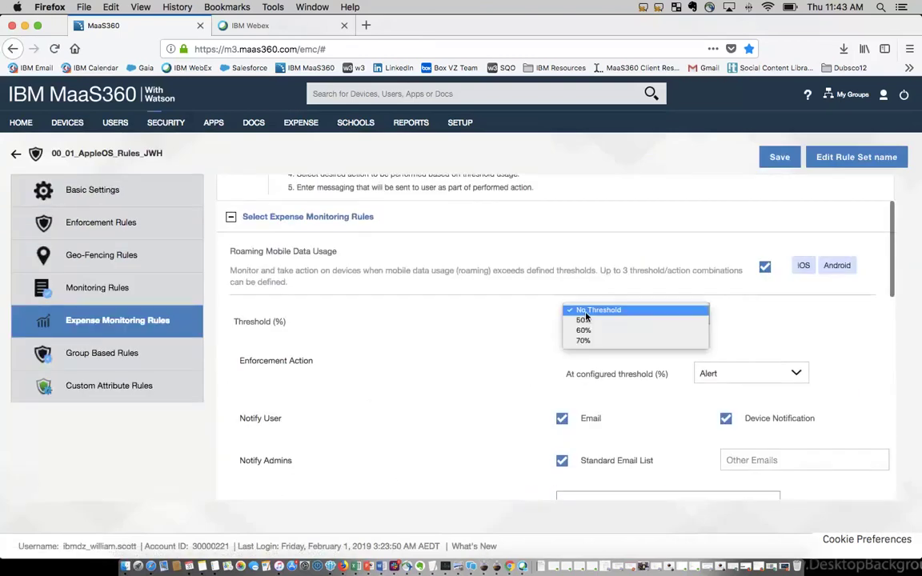
pyautogui.click(584, 329)
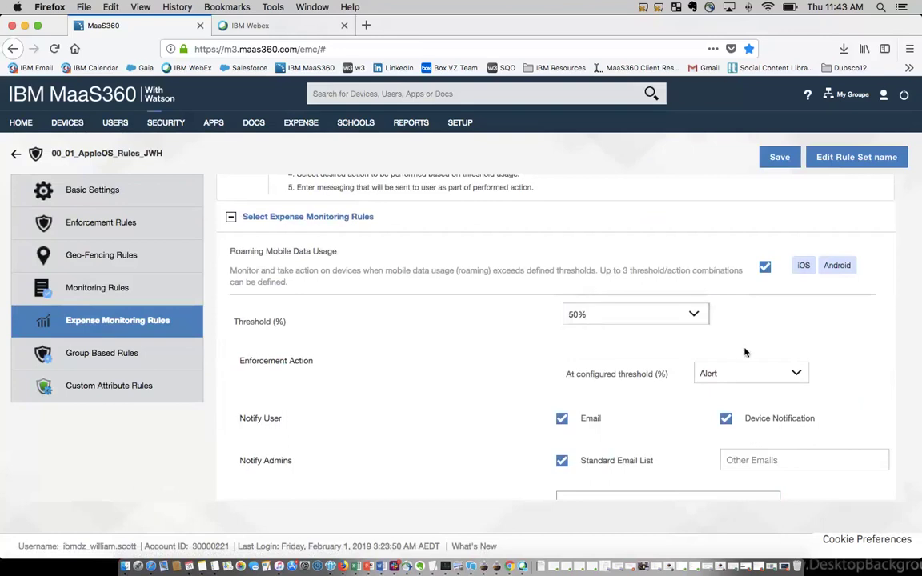
# Review the user notification, admin notification and message settings of the first roaming data threshold
pyautogui.scroll(-3, 708, 378)
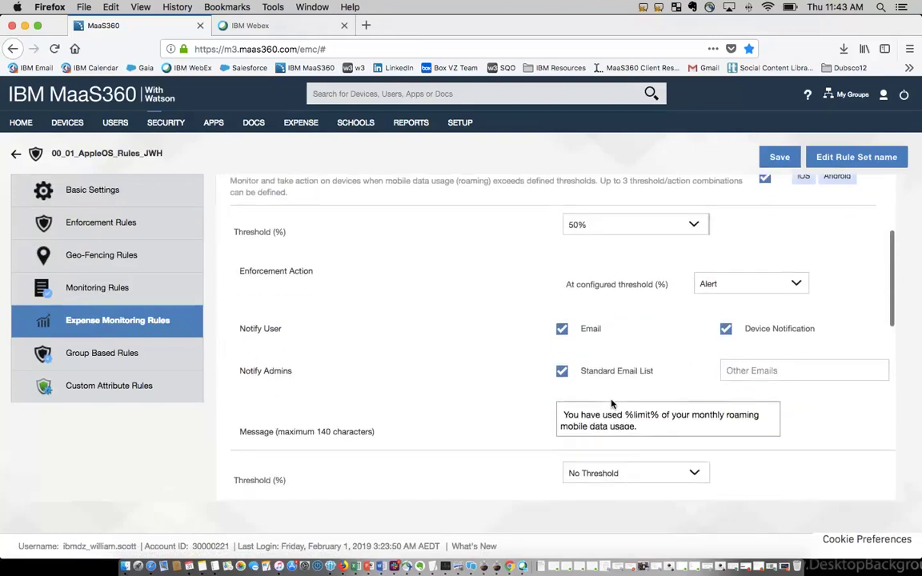
pyautogui.moveTo(579, 332); pyautogui.dragTo(613, 331)
pyautogui.moveTo(745, 330); pyautogui.dragTo(813, 328)
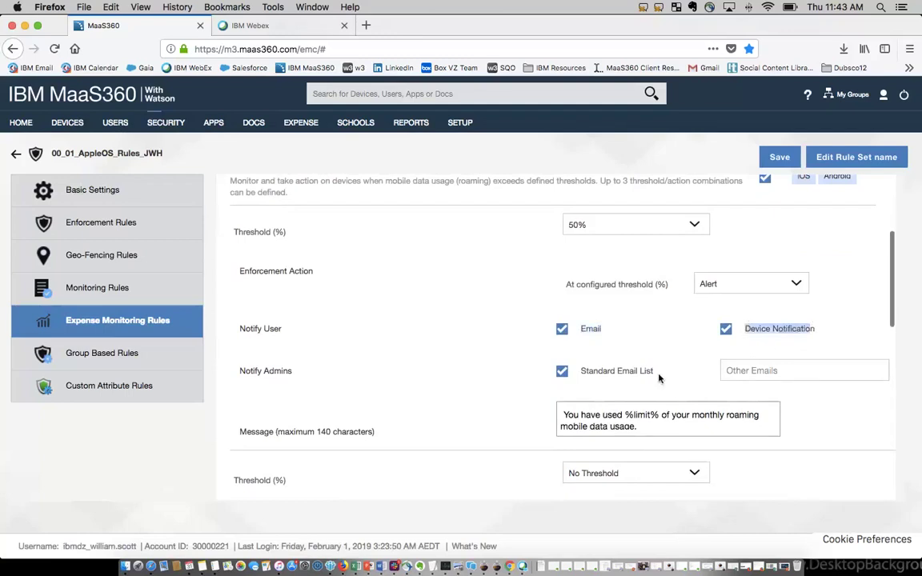
pyautogui.moveTo(660, 378); pyautogui.dragTo(582, 372)
pyautogui.click(638, 426)
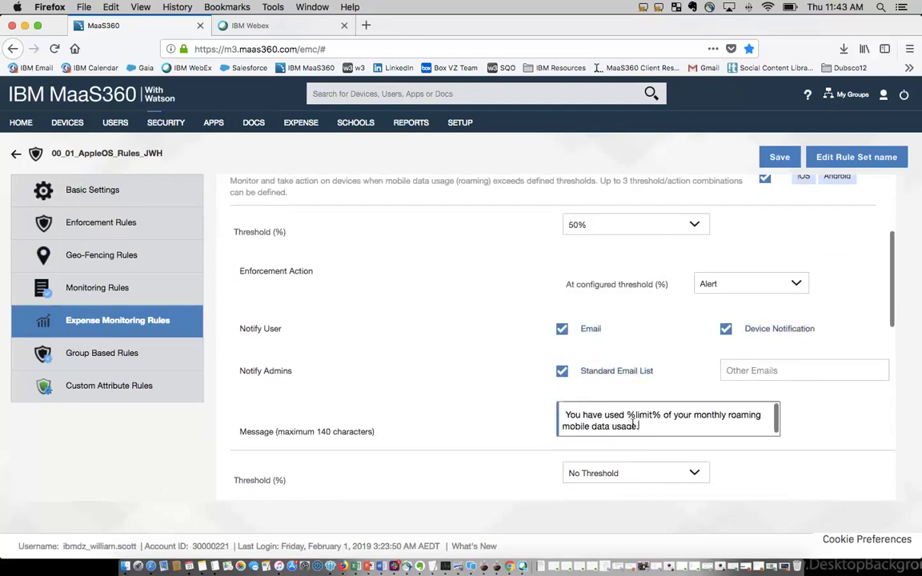
pyautogui.moveTo(638, 425); pyautogui.dragTo(552, 416)
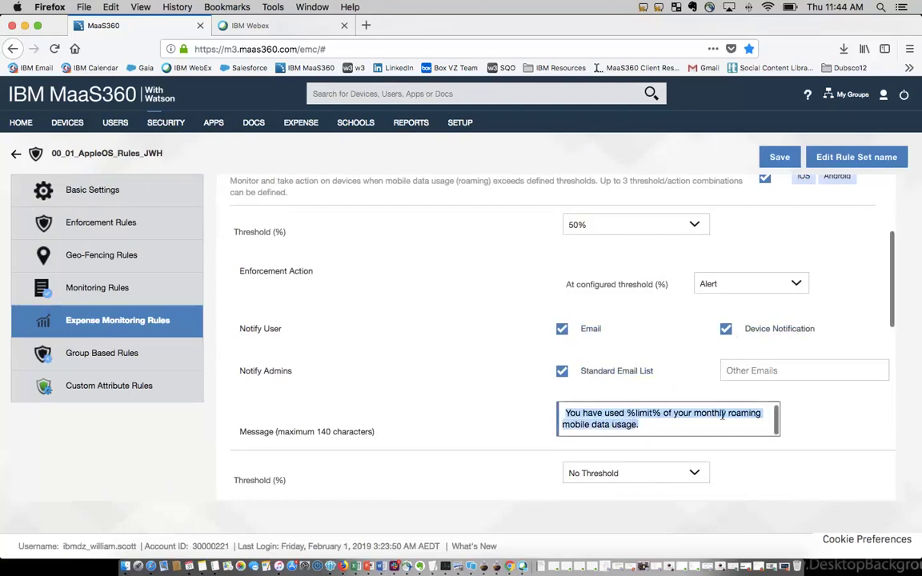
# Set the second roaming data threshold to 90% with Change Policy as its enforcement action, checking its notification message
pyautogui.scroll(-1, 744, 459)
pyautogui.scroll(-5, 743, 459)
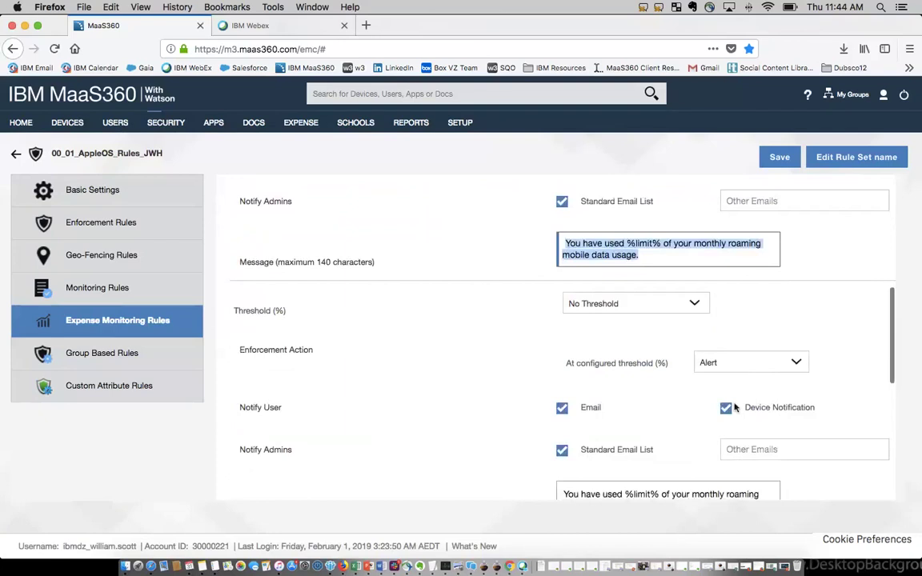
pyautogui.click(696, 306)
pyautogui.click(669, 331)
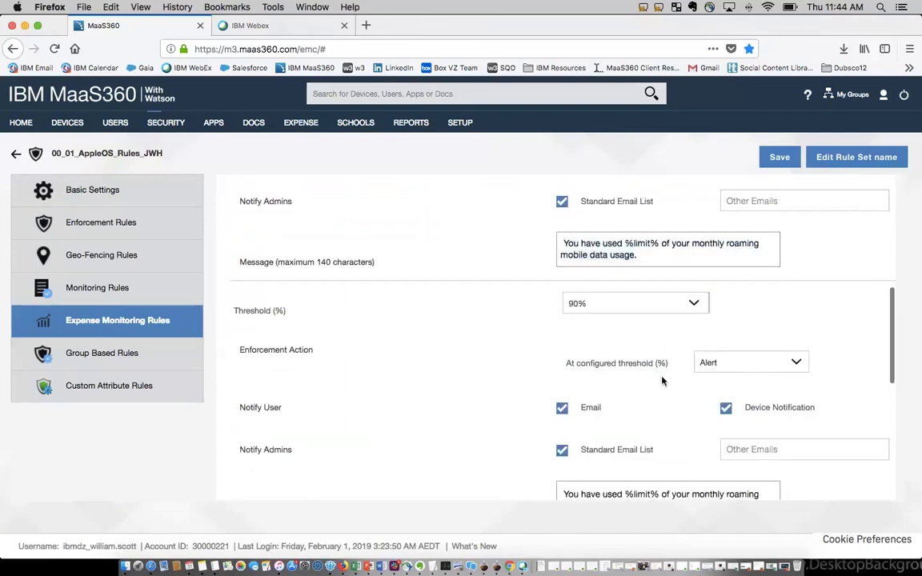
pyautogui.scroll(-2, 660, 377)
pyautogui.moveTo(638, 425); pyautogui.dragTo(548, 416)
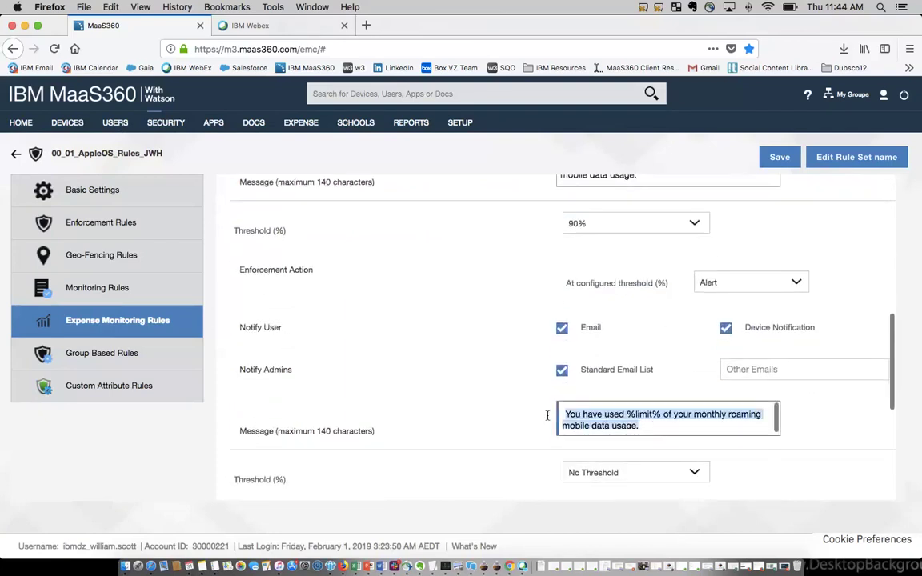
pyautogui.click(764, 291)
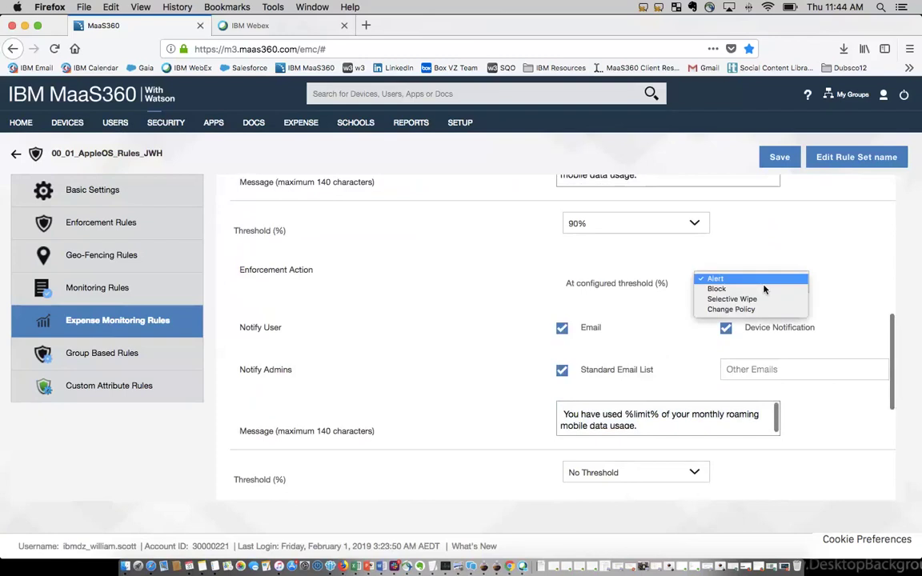
pyautogui.click(763, 309)
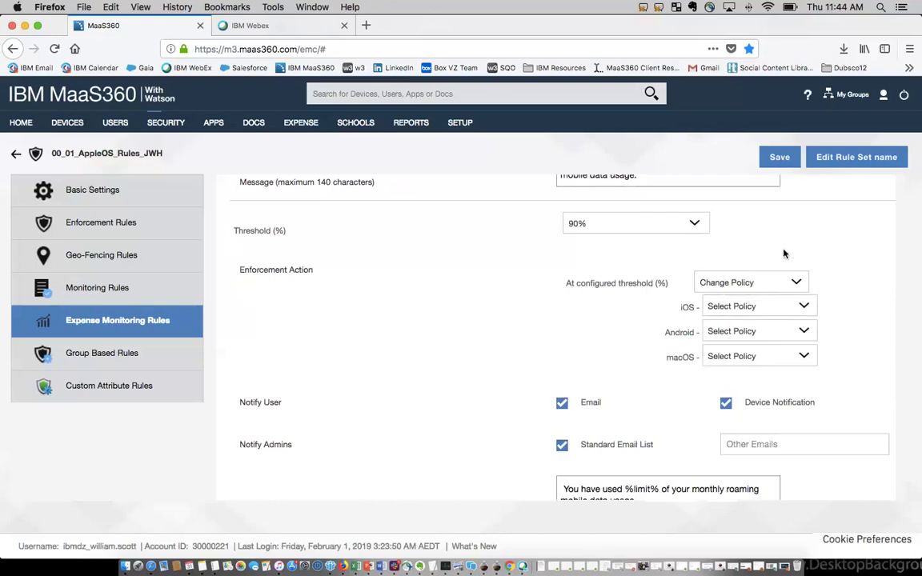
# View the MDM Overview report on mobile devices, and return to the portal's home page
pyautogui.scroll(10, 783, 254)
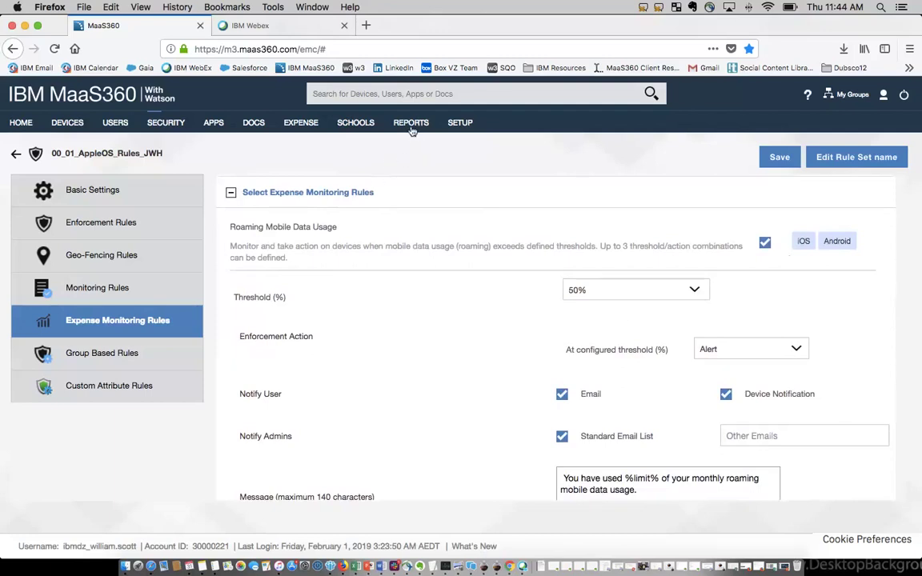
pyautogui.moveTo(412, 128)
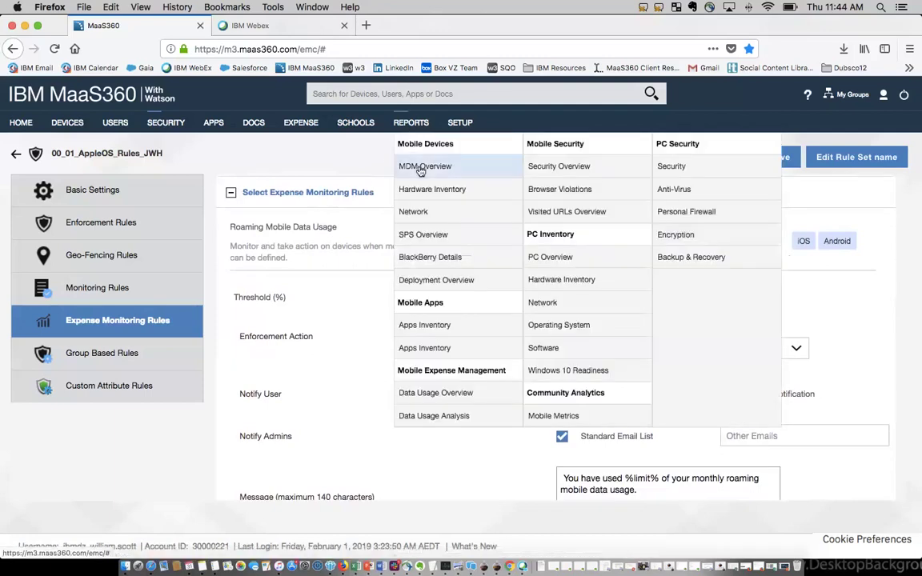
pyautogui.click(421, 167)
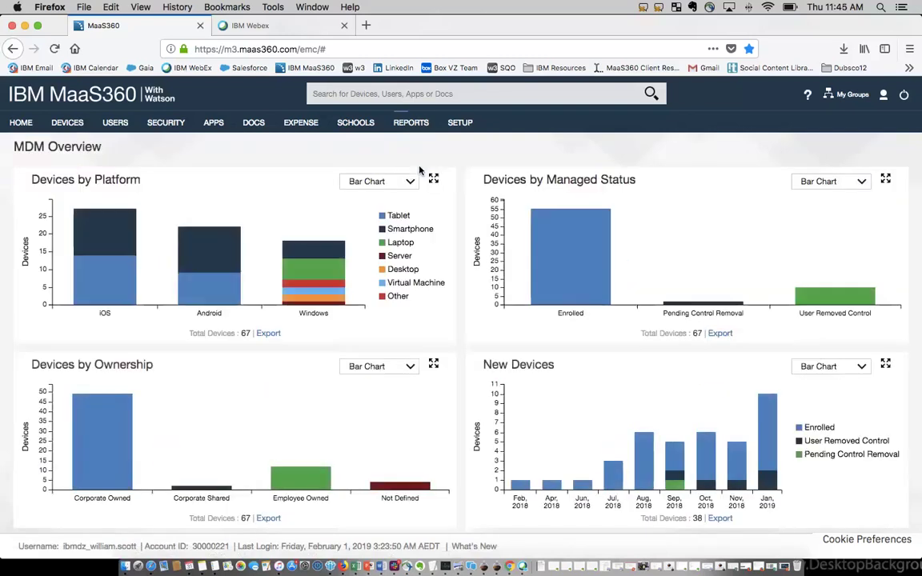
pyautogui.moveTo(408, 123)
pyautogui.click(24, 126)
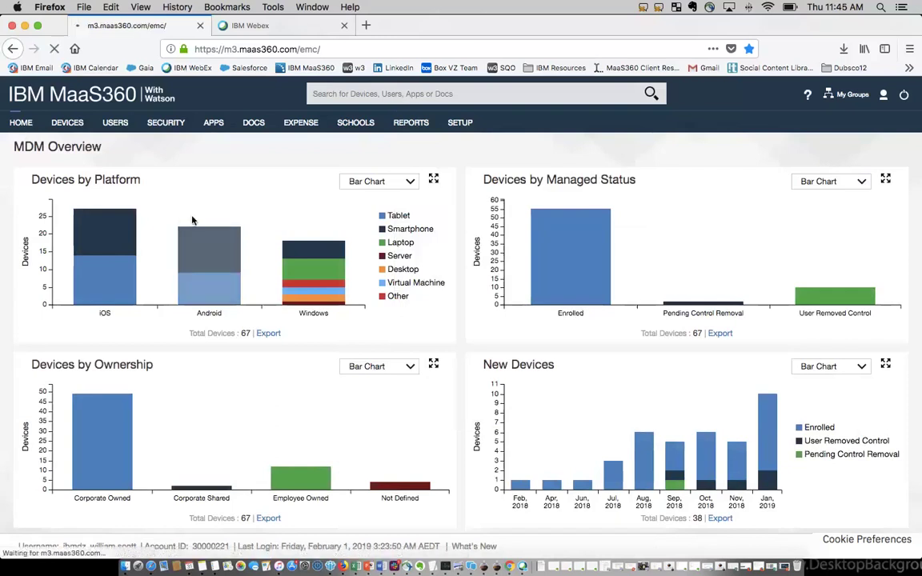